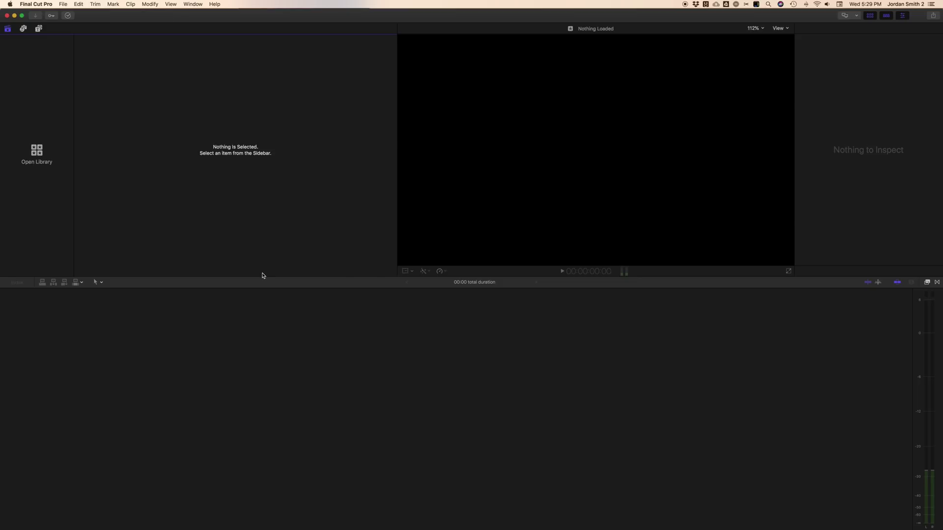
Browse the 08-22-18 dailies folder's Canon A, Canon B and Tascam subfolders in Finder.
mouse_move(69, 529)
click(91, 513)
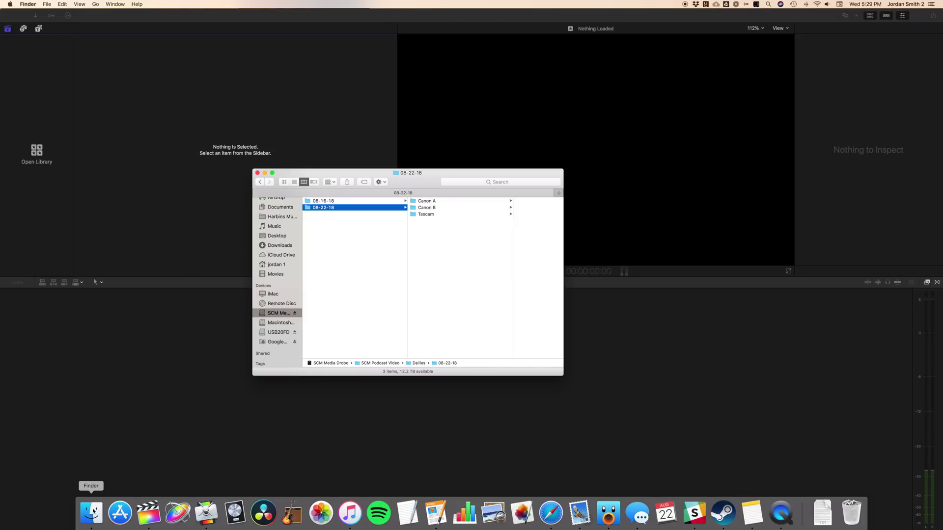
click(427, 201)
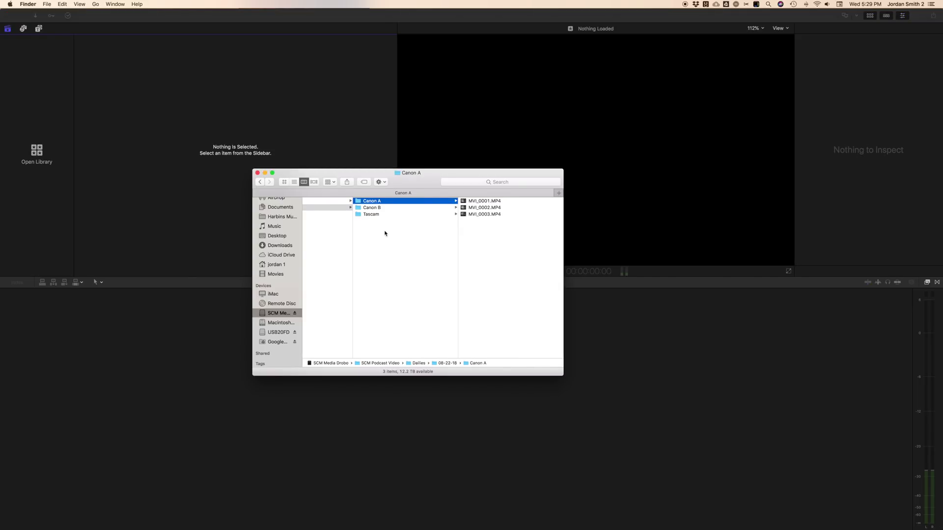
drag(420, 181, 402, 195)
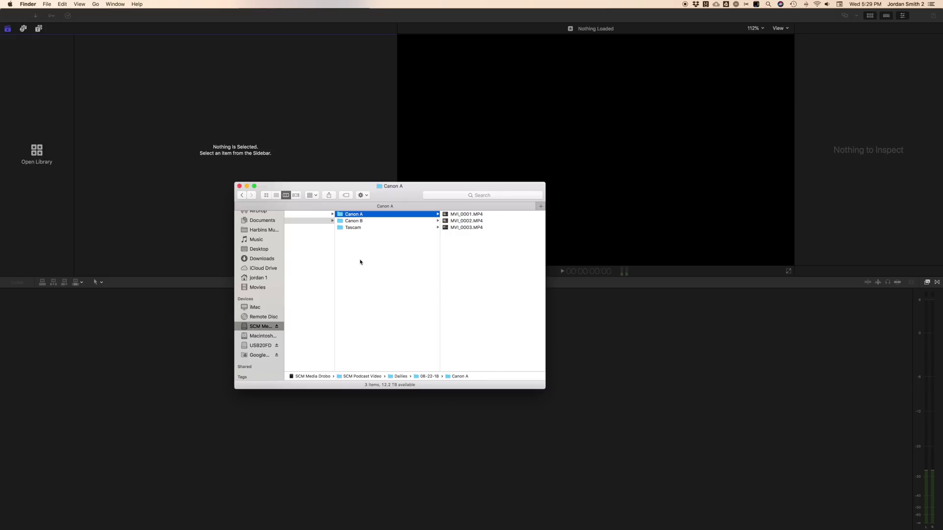
click(397, 221)
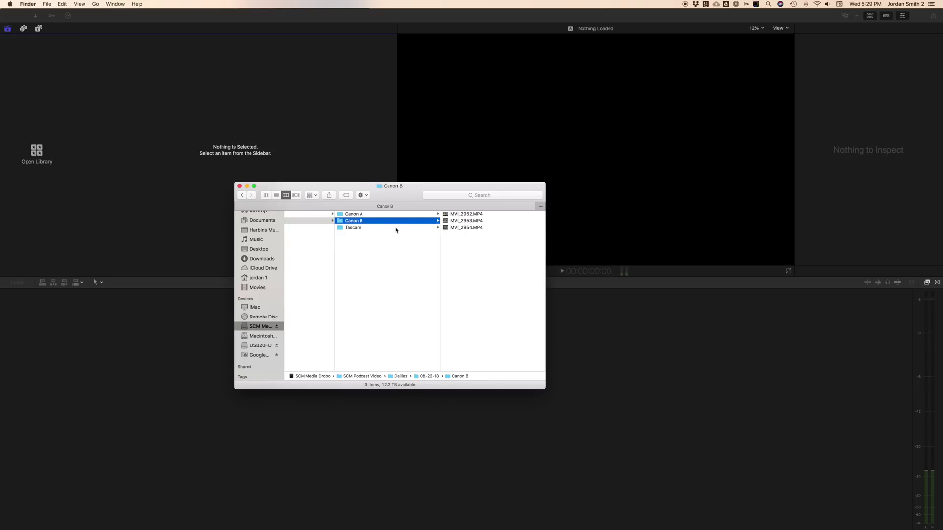
click(379, 229)
click(392, 265)
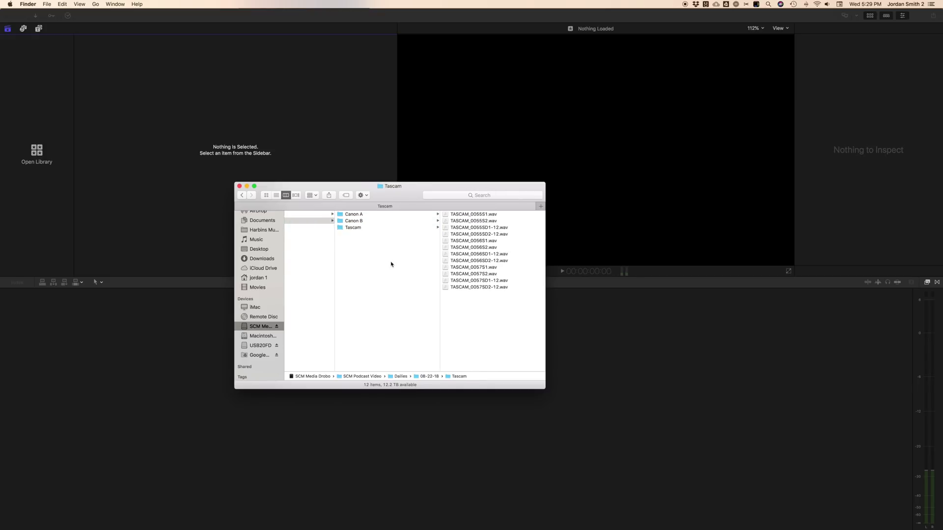
click(377, 216)
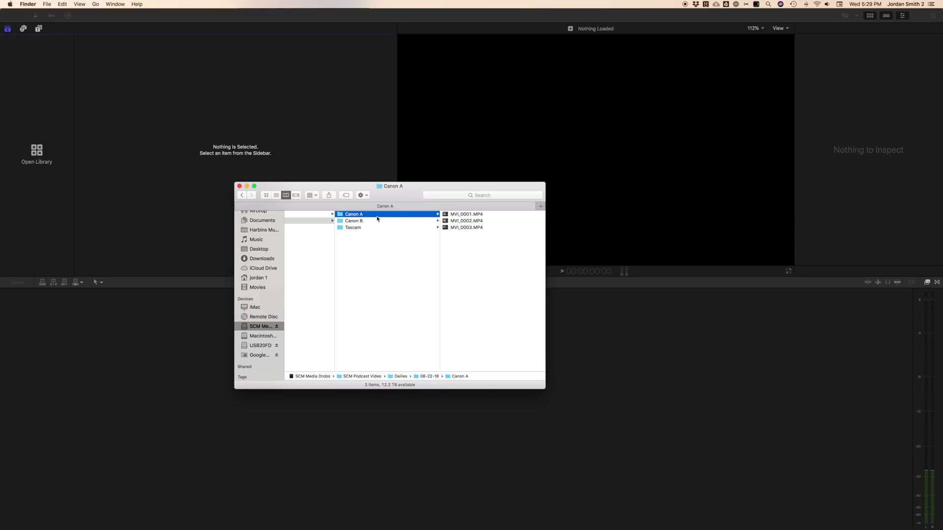
click(363, 221)
click(369, 228)
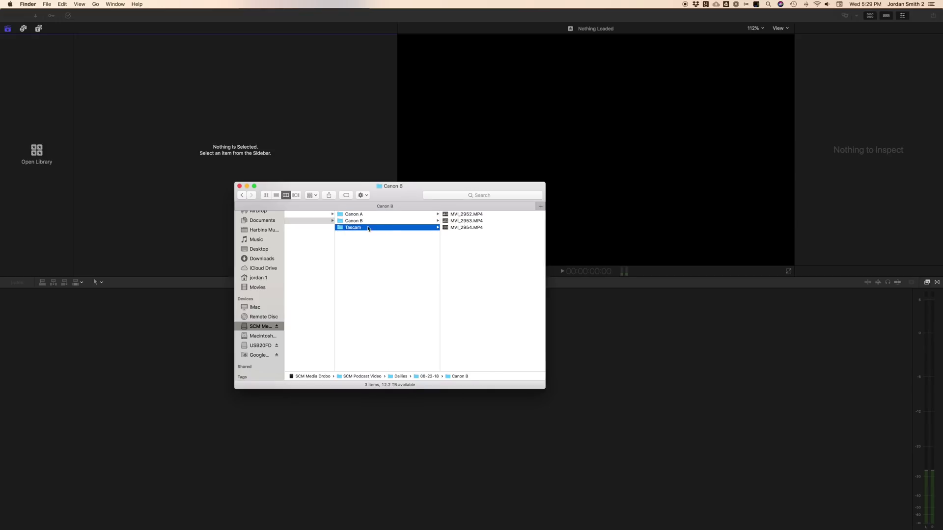
click(370, 248)
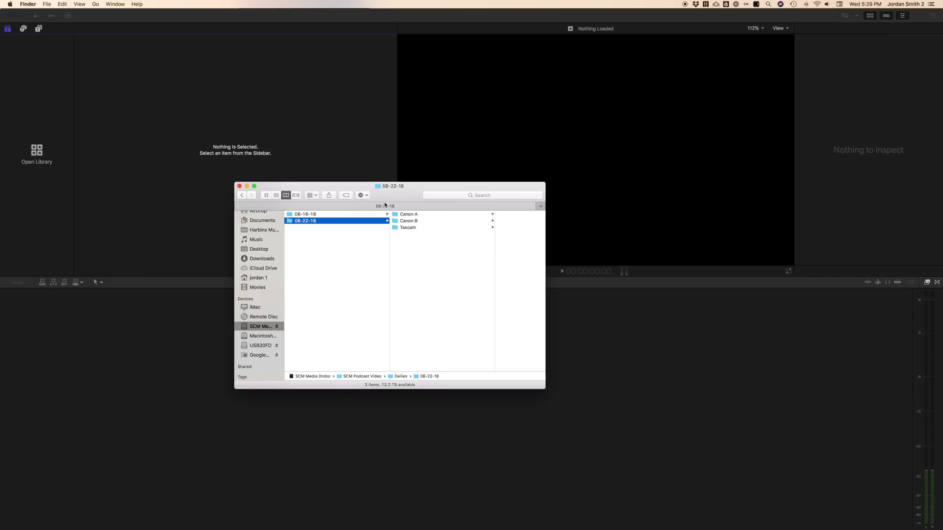
Create a new Final Cut Pro library named 20180822 Dailies.
click(283, 23)
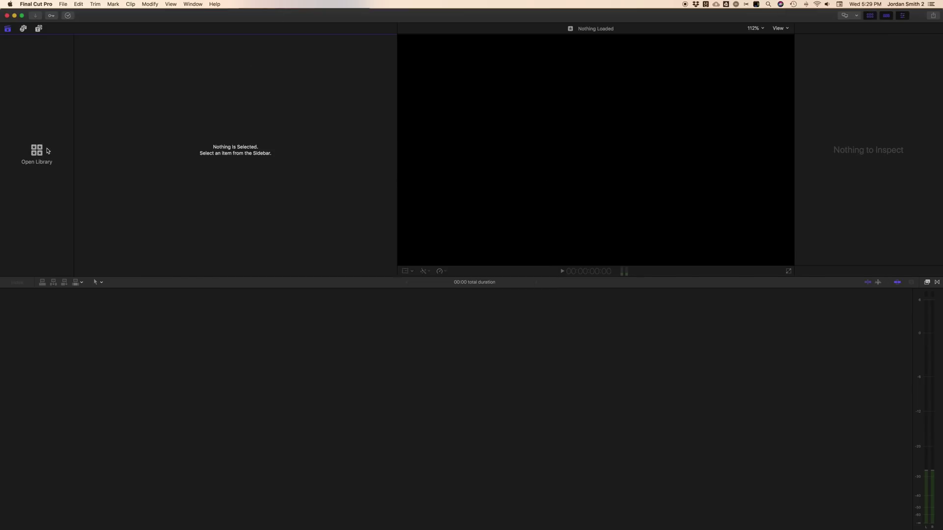
click(63, 4)
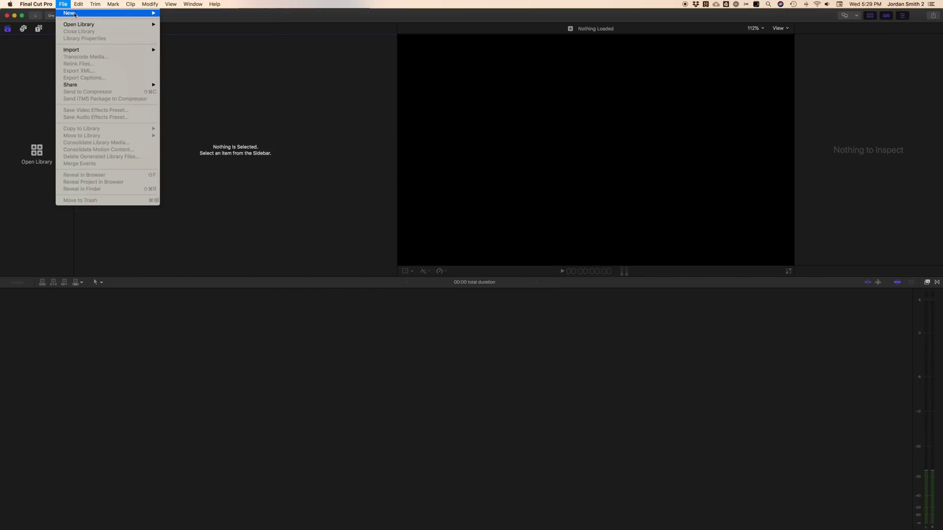
mouse_move(122, 13)
click(172, 31)
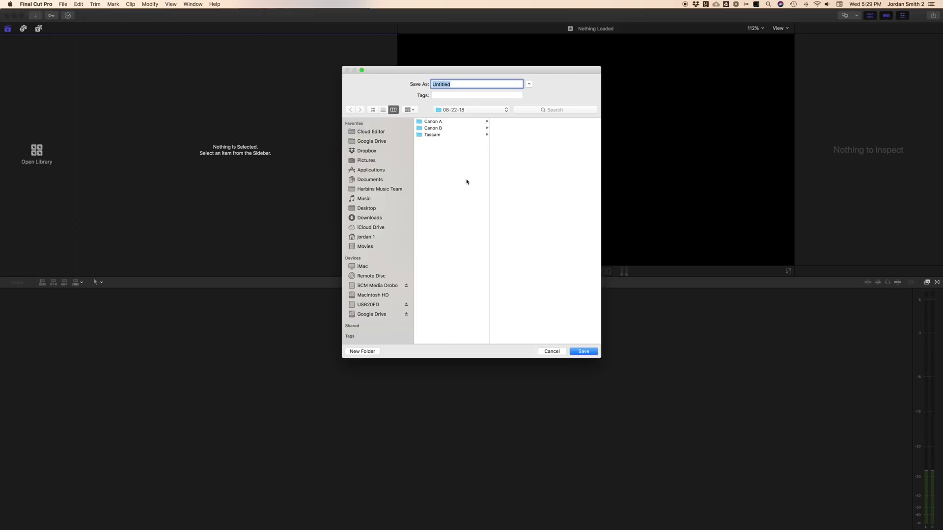
text(2018)
text(089)
text(22 Daili)
text(es)
key(Return)
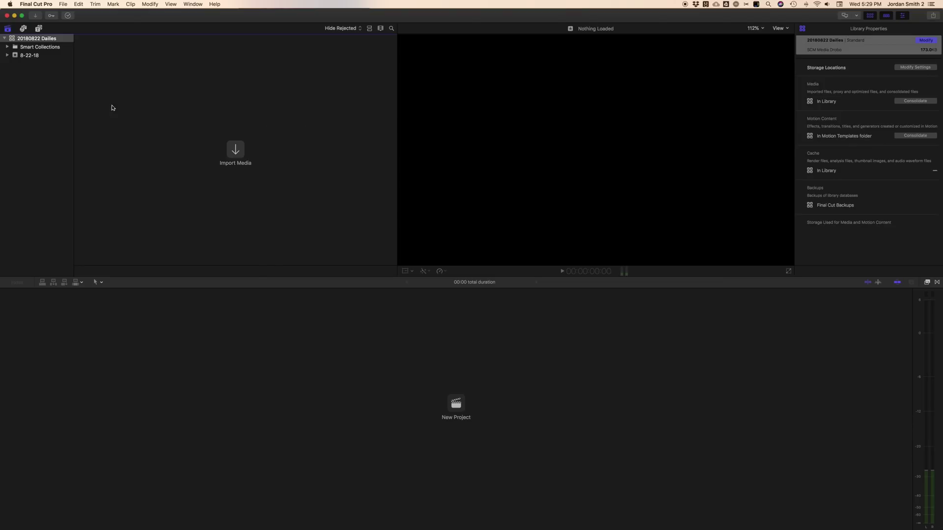
Rename the default 8-22-18 event to ~Dailies and open the library's storage location settings.
click(29, 55)
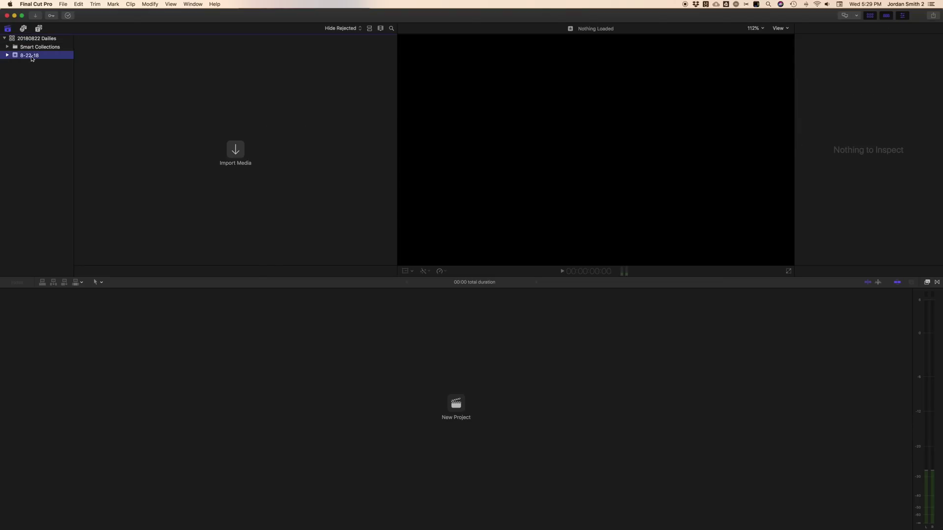
click(31, 55)
text(Dailies)
click(22, 55)
text(~)
key(Return)
click(40, 40)
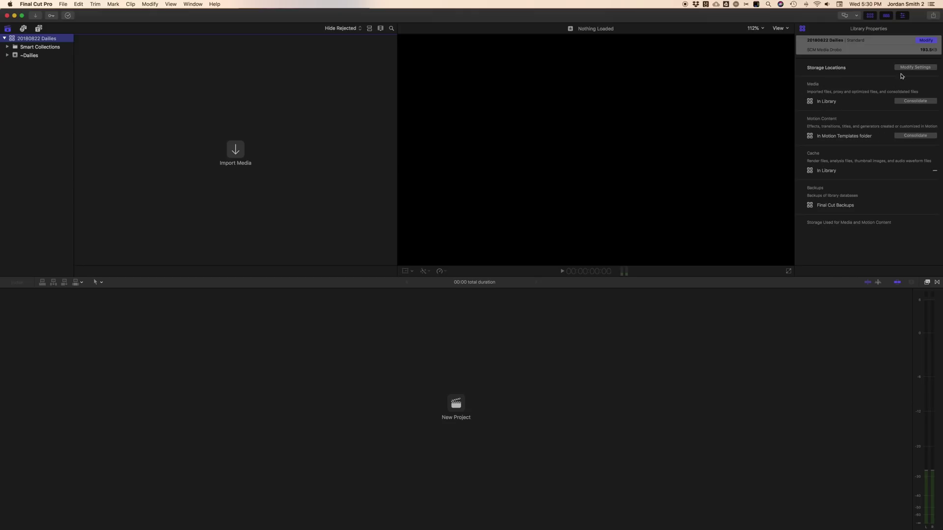
click(915, 68)
Set Motion content storage to In Library, then open Media Import with Cmd+I.
click(496, 82)
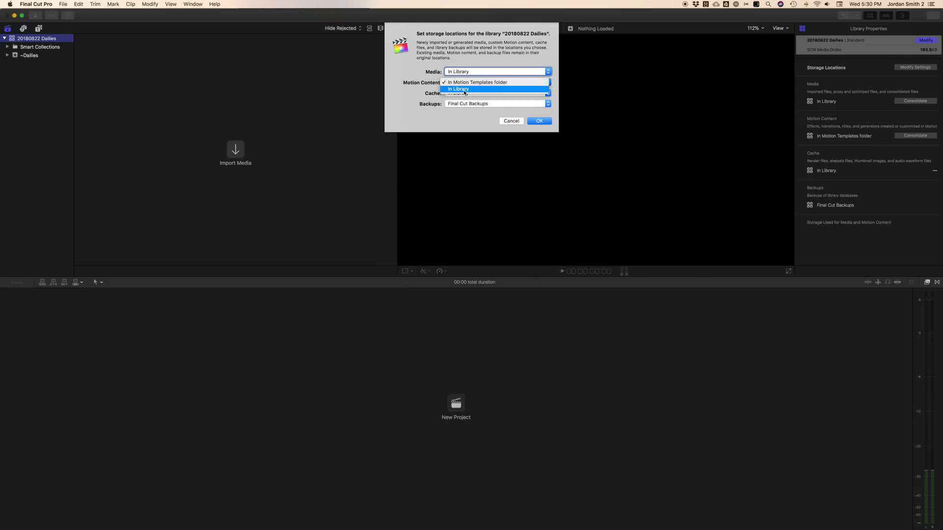
click(487, 93)
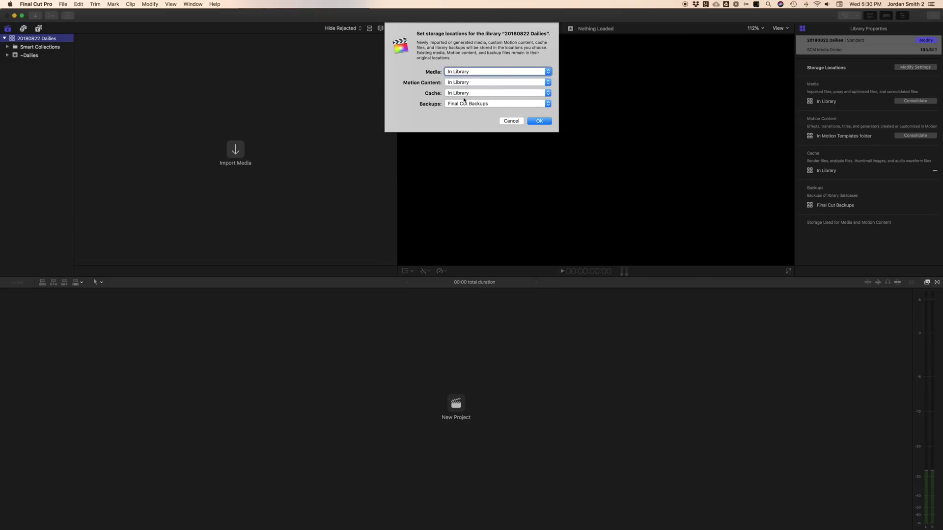
click(539, 121)
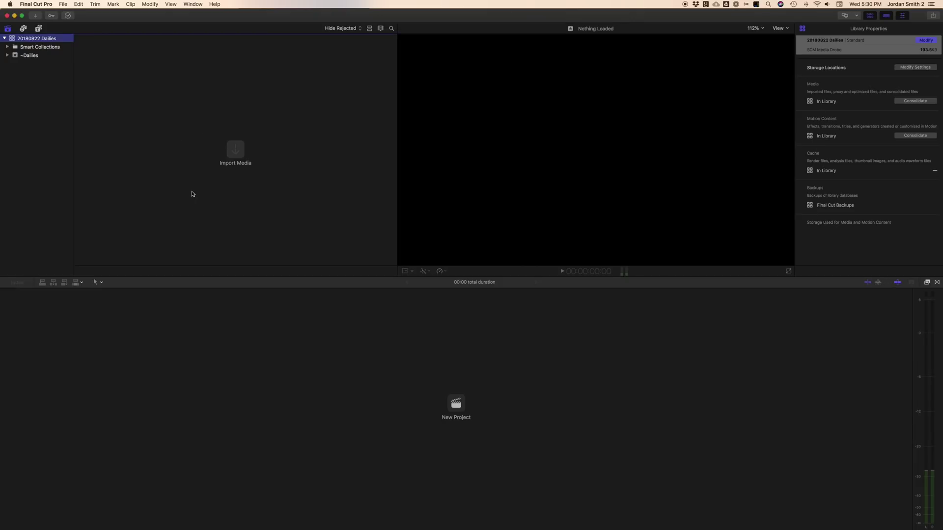
key(super+i)
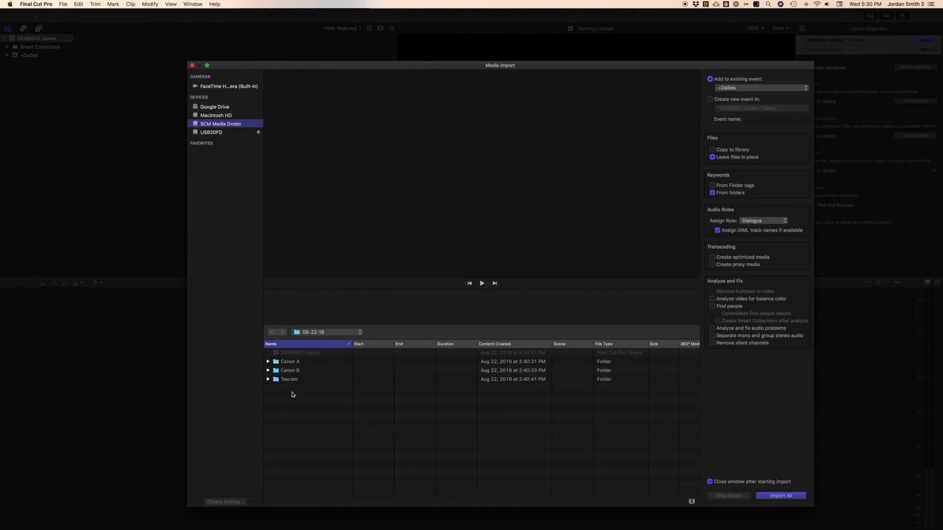
Import the Canon A and Canon B clips in place, with keywords from folder names.
click(296, 365)
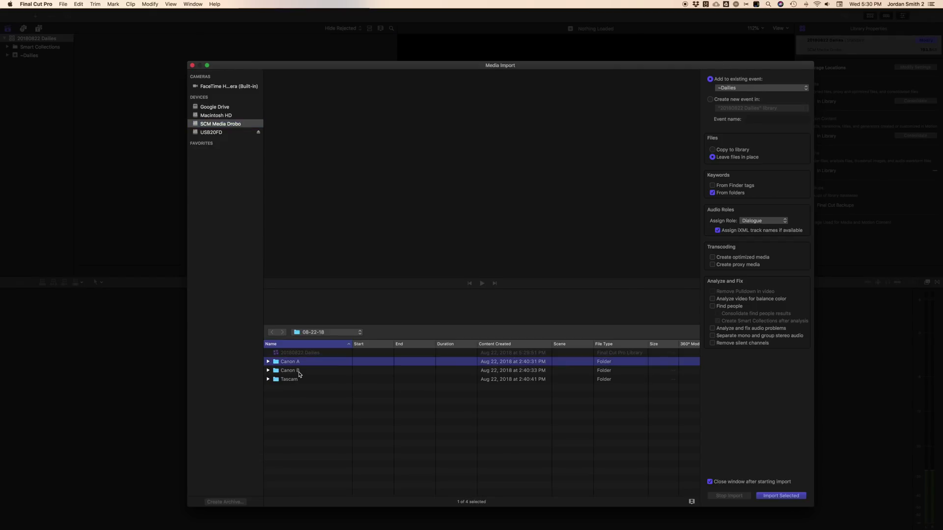
shift+click(298, 374)
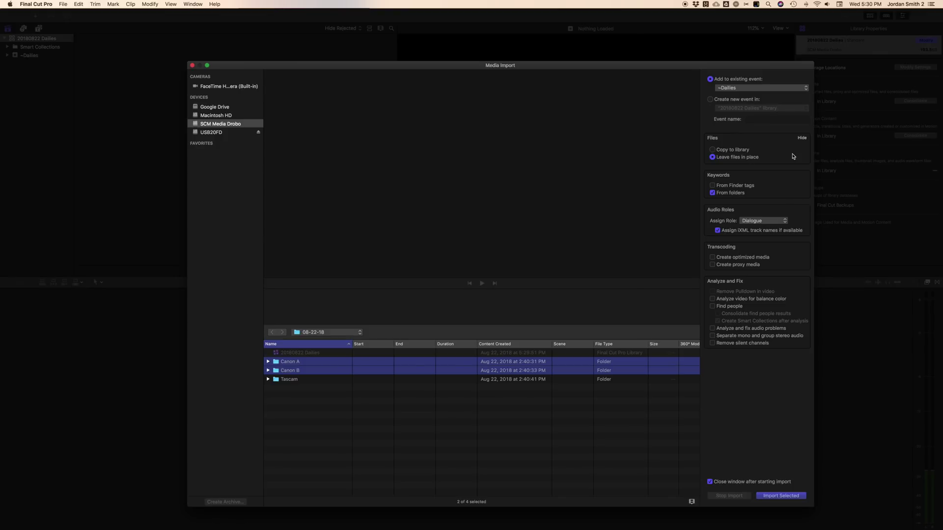
click(713, 193)
click(710, 482)
click(786, 497)
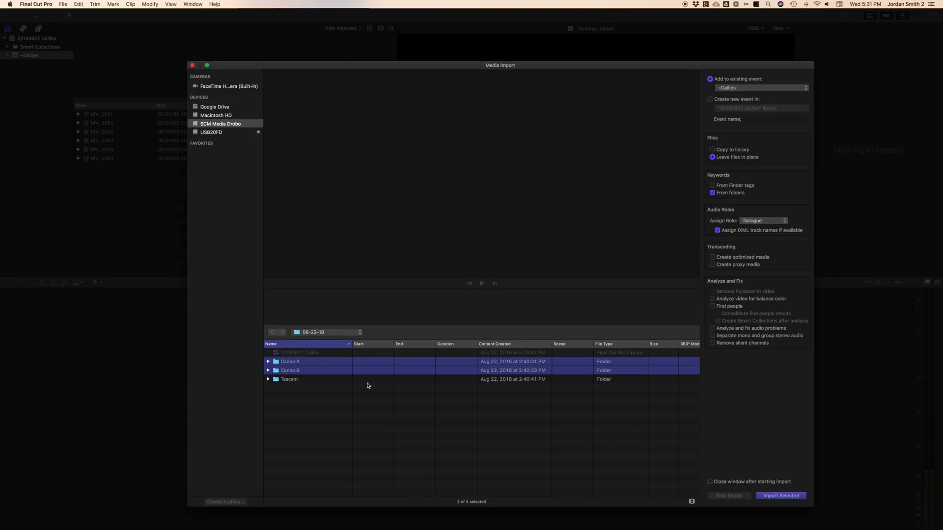
Import the Tascam audio folder, copying its files into the library.
click(294, 382)
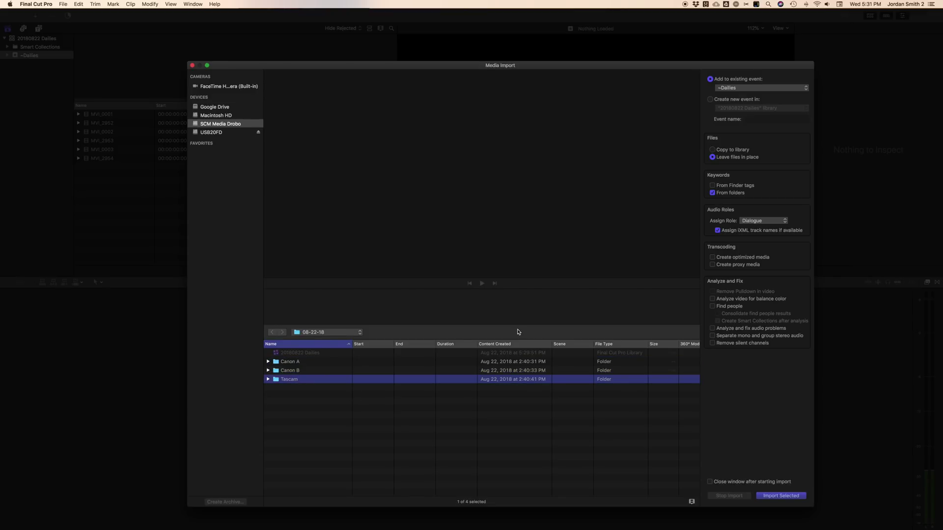
click(730, 152)
click(727, 482)
click(783, 497)
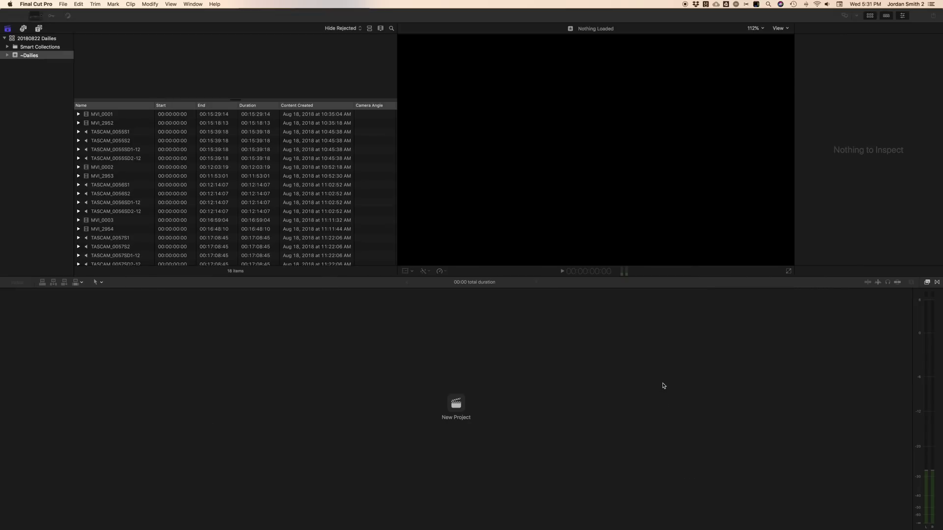
Check import progress, then select all six Canon clips in the All Video smart collection.
click(68, 15)
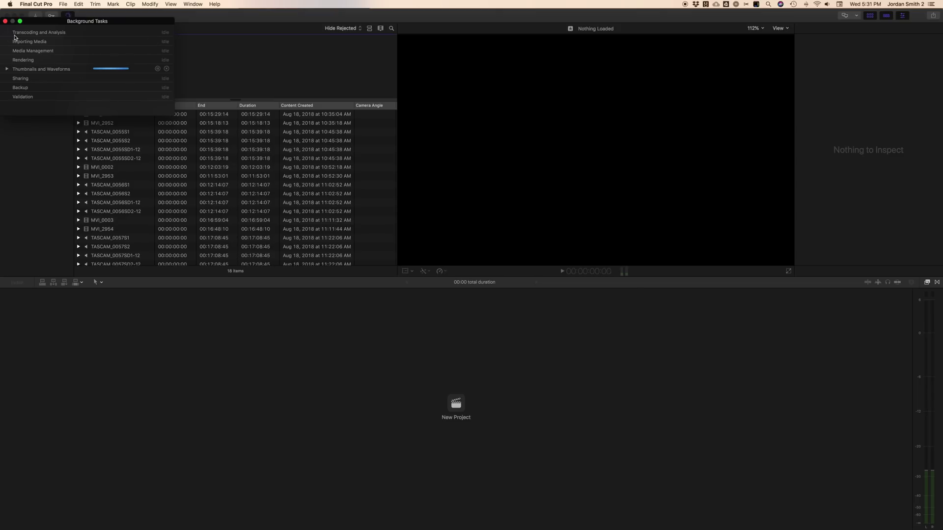
click(5, 21)
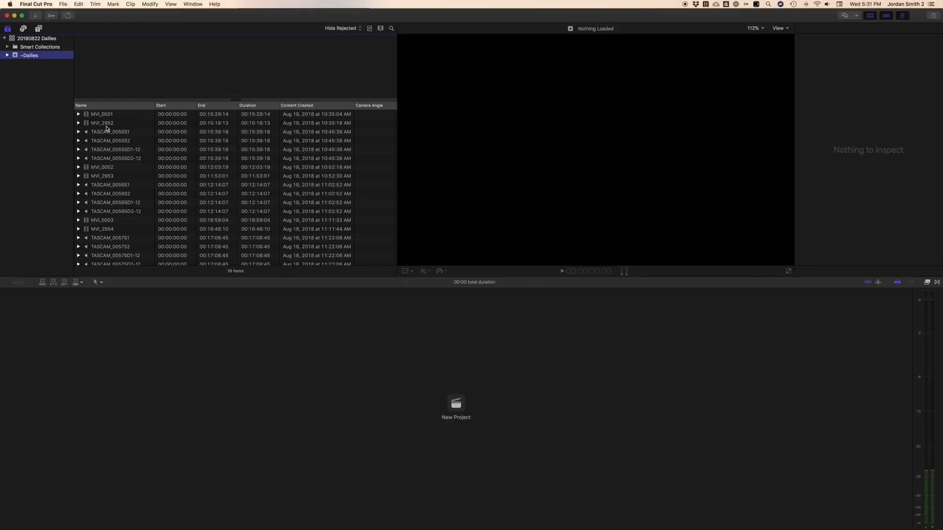
click(7, 48)
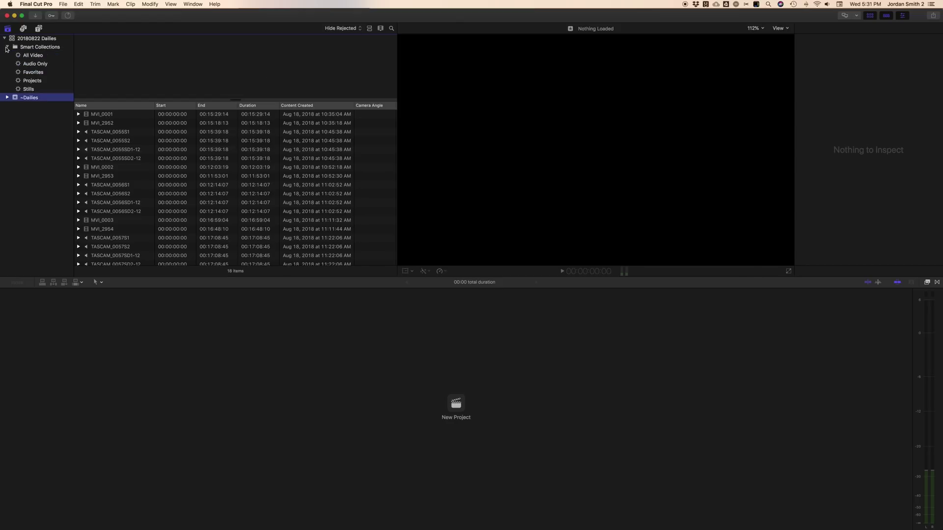
click(30, 56)
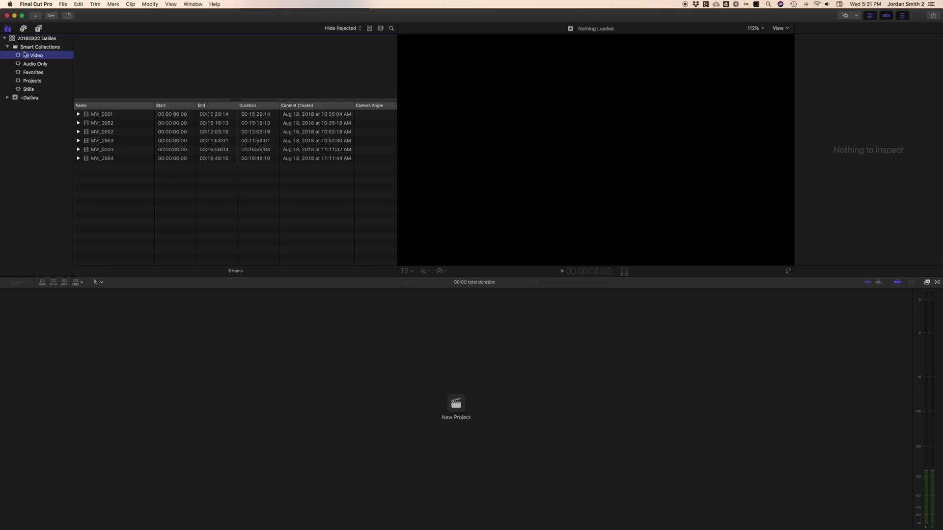
drag(108, 187, 100, 116)
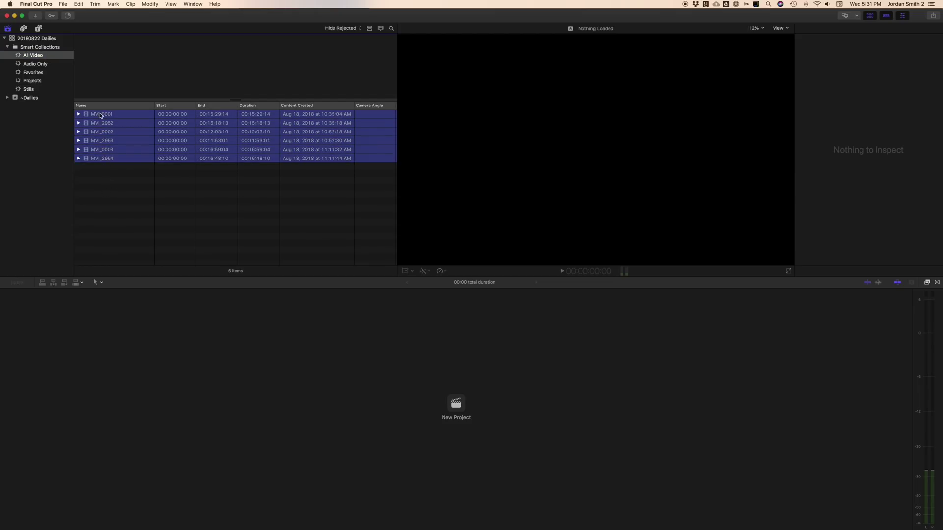
Transcode the six selected video clips to proxy media.
right_click(110, 132)
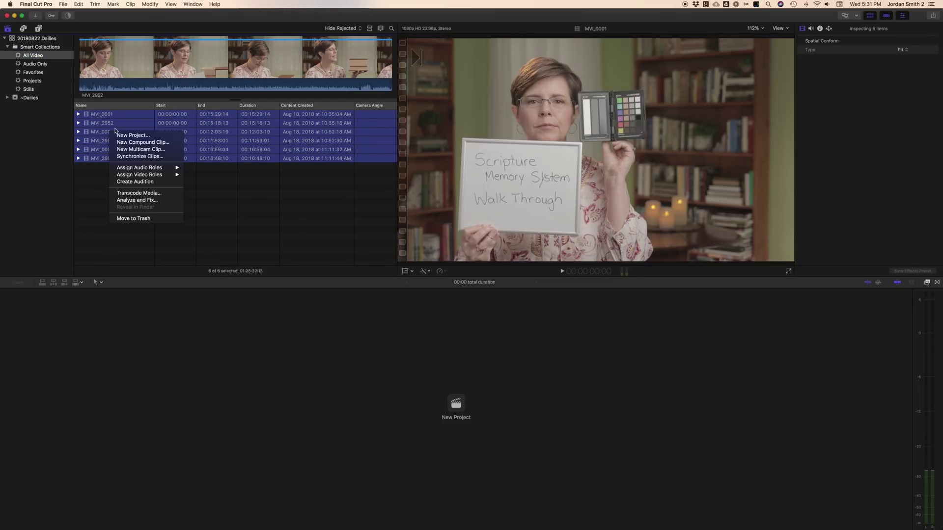
click(139, 193)
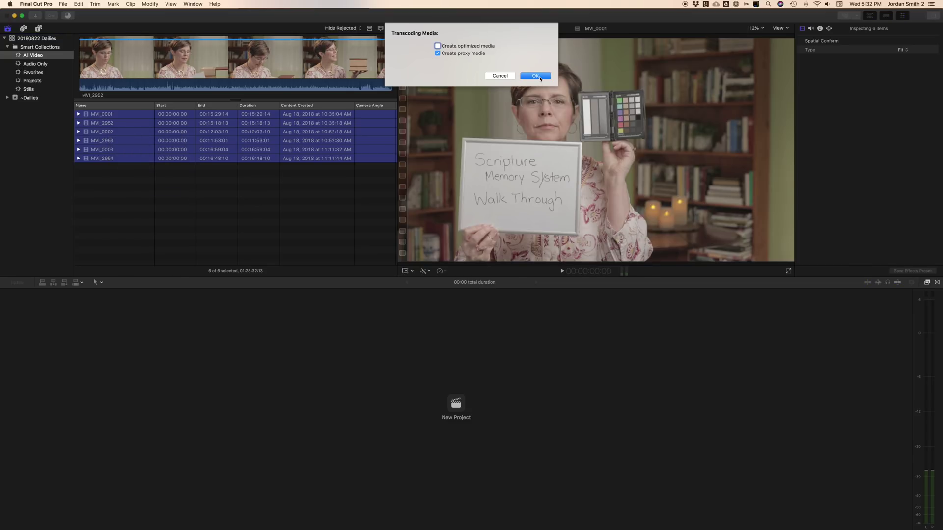
click(535, 76)
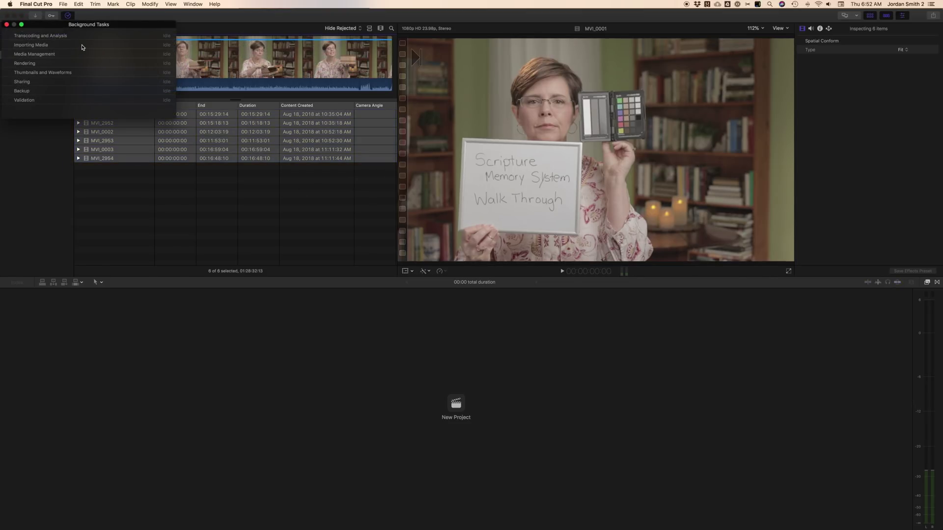
Set the viewer to play Optimized/Original media and verify the checkmark.
click(8, 25)
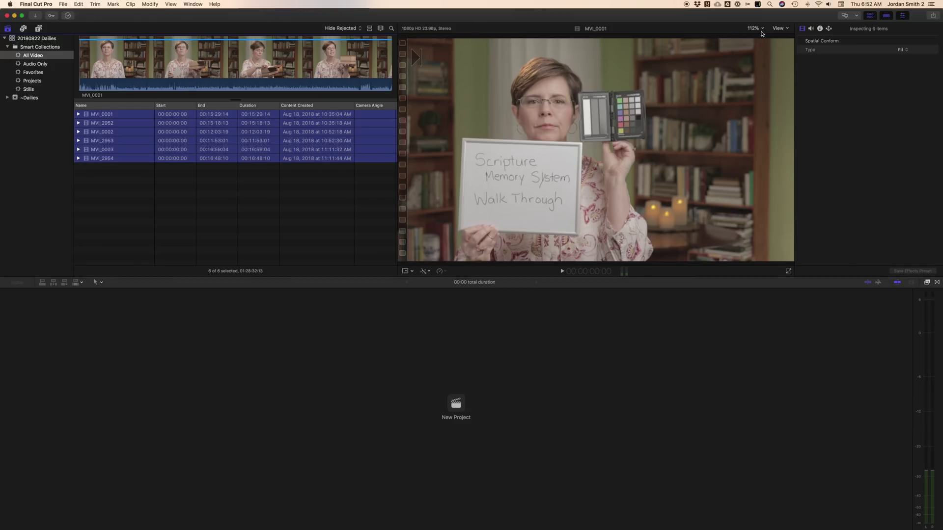
click(778, 28)
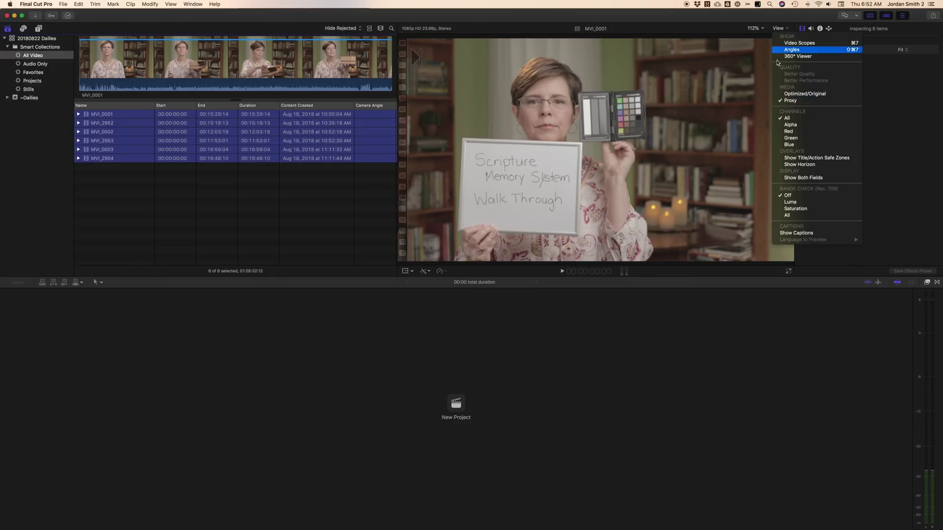
click(790, 94)
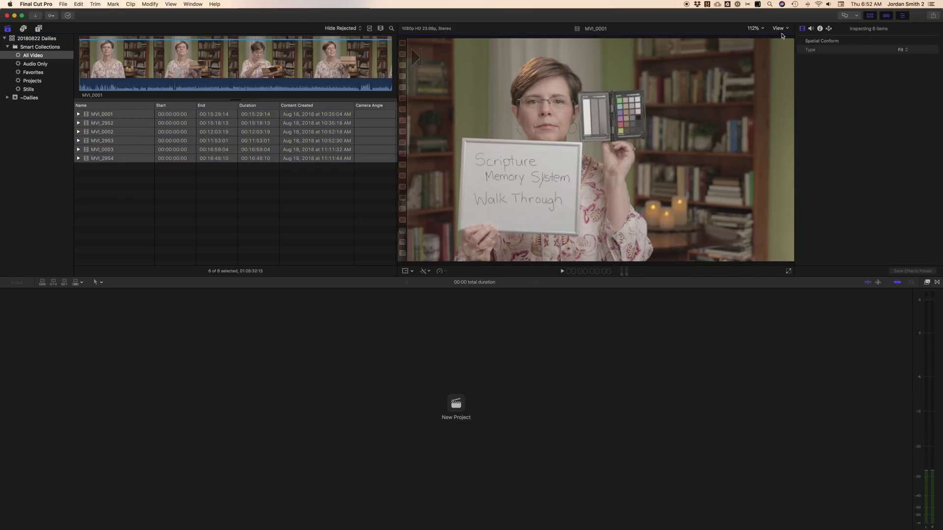
click(785, 31)
click(790, 93)
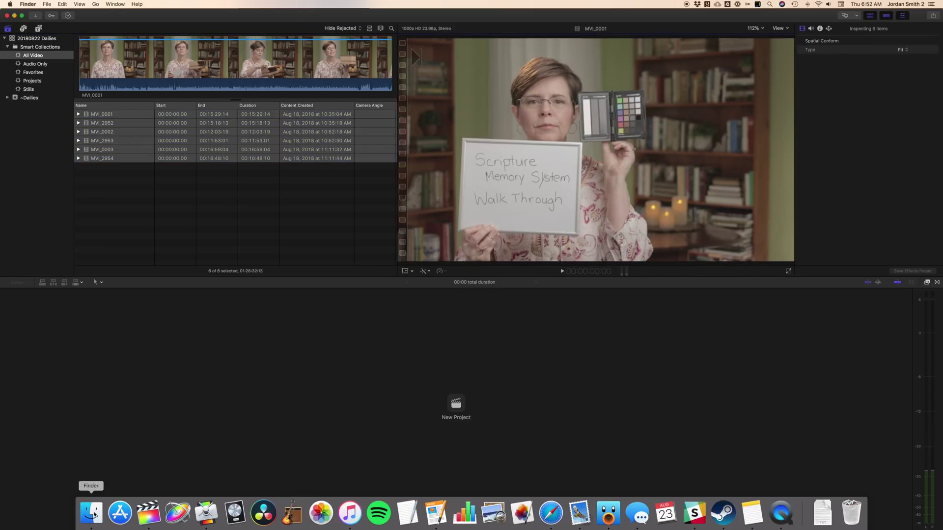
In Finder, view Canon A's MVI_0001.MP4 info, then open the Tascam folder's WAV files.
click(91, 513)
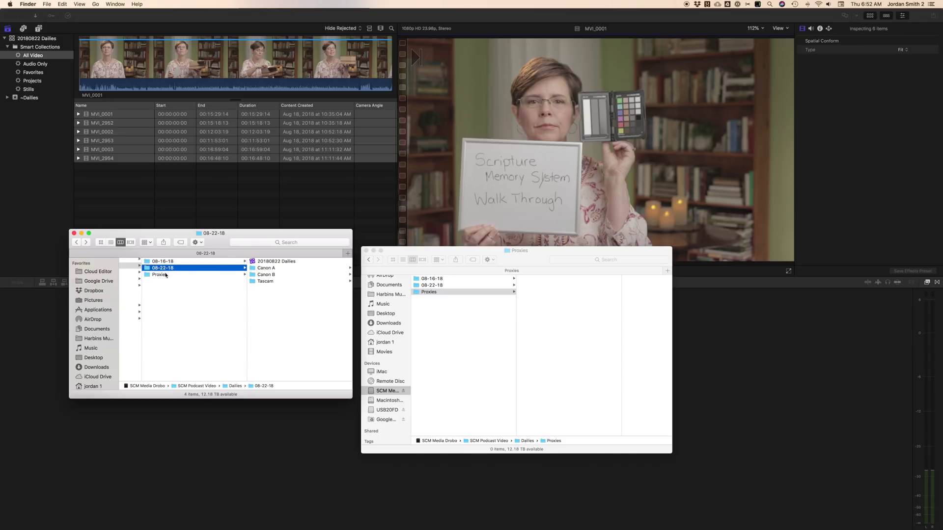
scroll(191, 275, left, 3)
scroll(190, 276, right, 4)
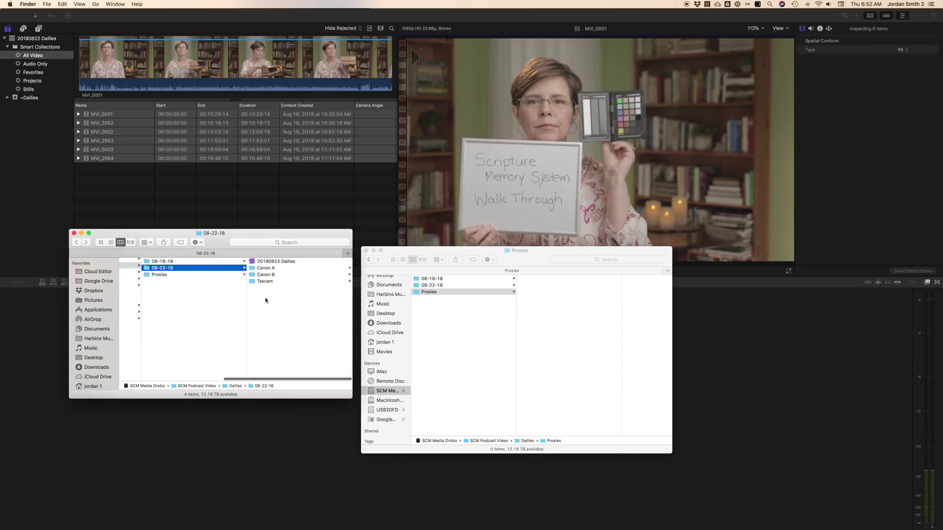
click(266, 267)
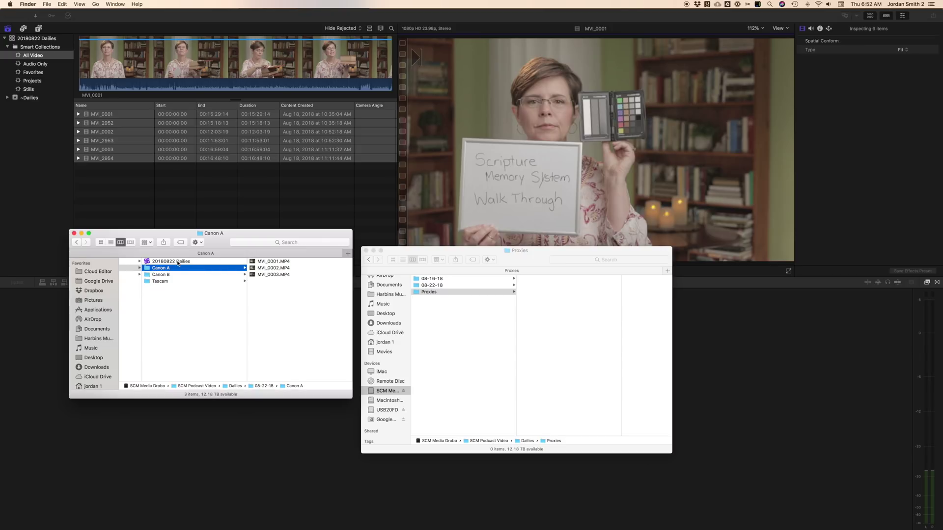
click(267, 263)
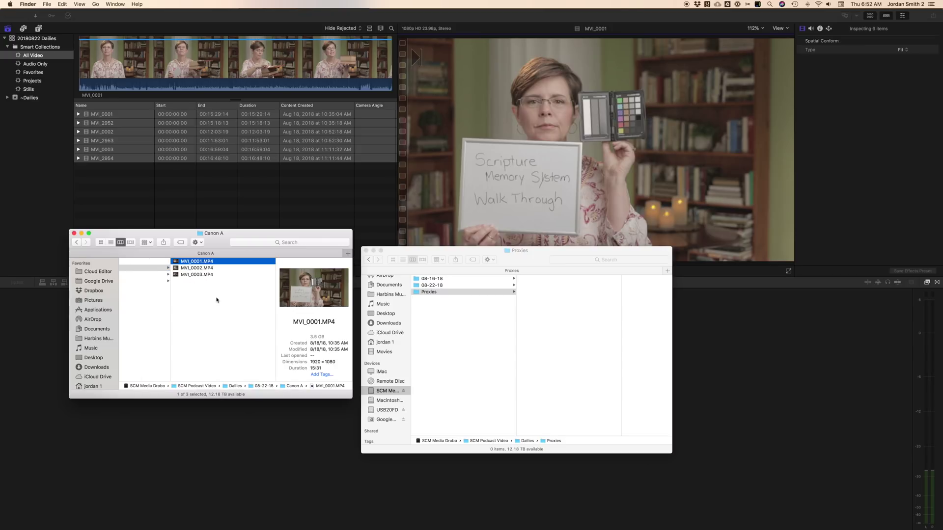
scroll(219, 301, left, 5)
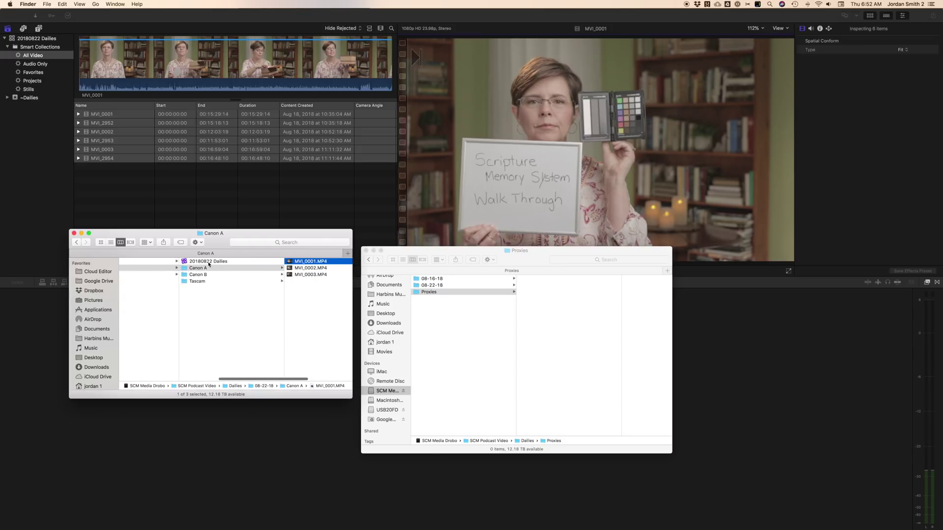
click(202, 283)
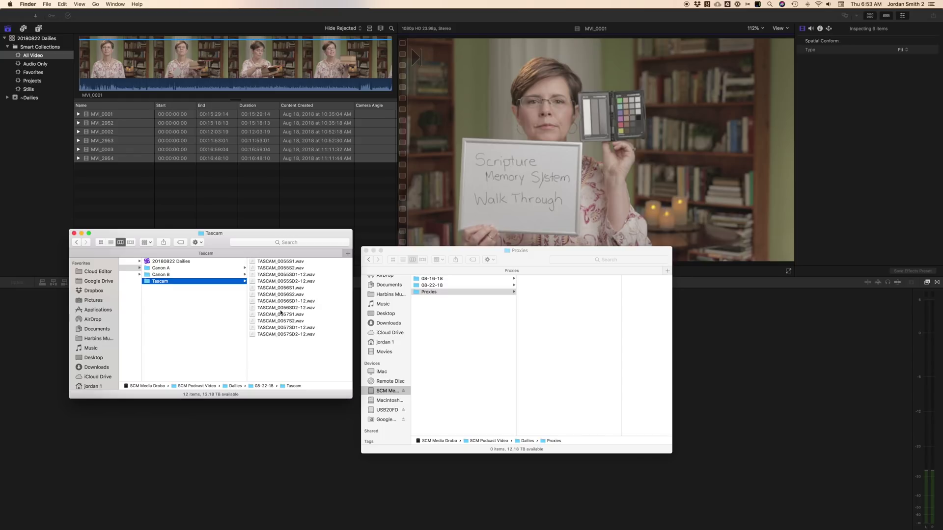
Open the 20180822 Dailies package to ~Dailies > Transcoded Media > Proxy Media and select the six .mov files.
click(187, 262)
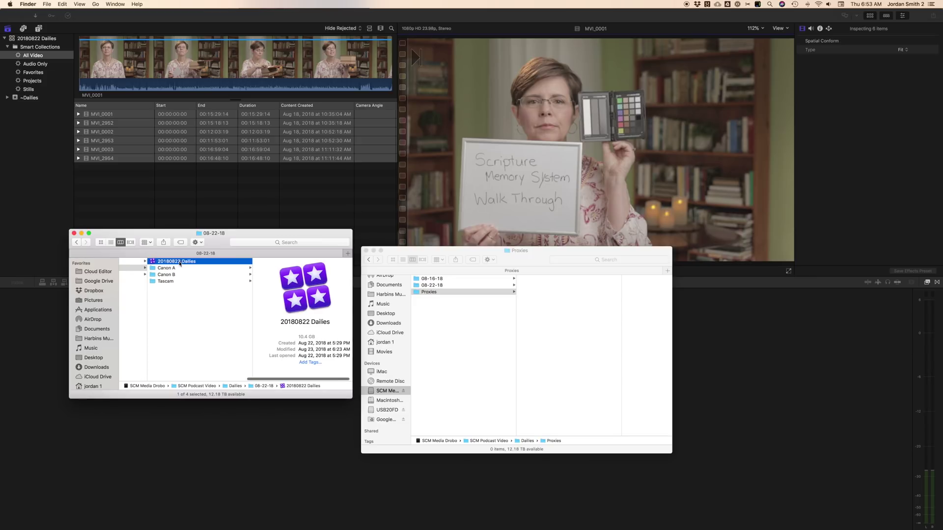
right_click(188, 263)
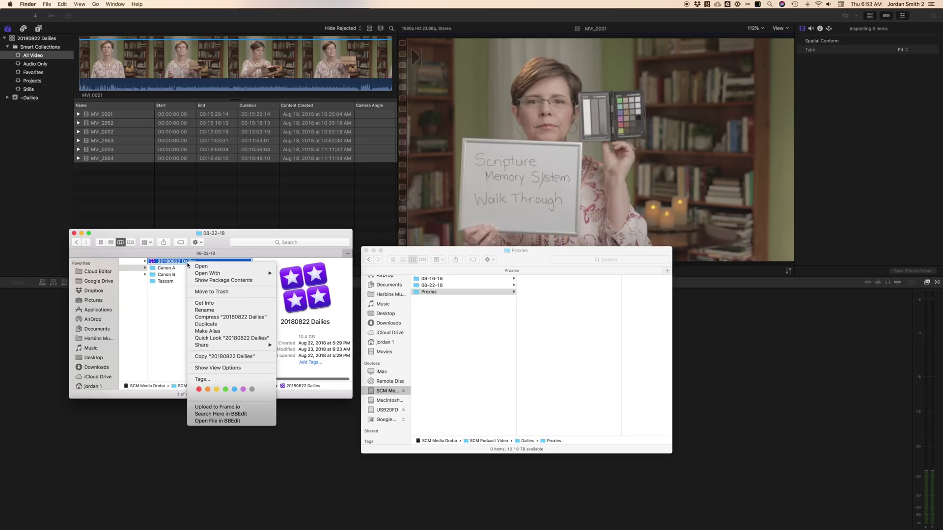
click(224, 281)
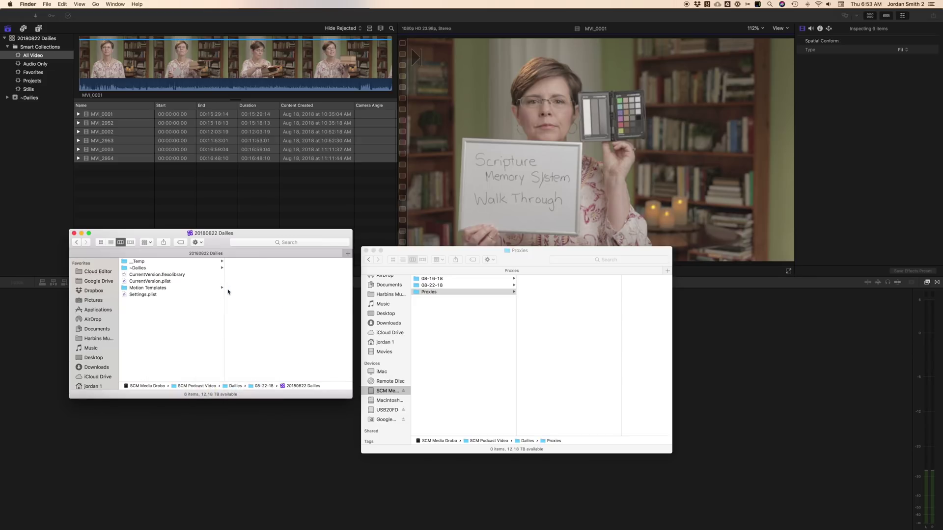
click(136, 268)
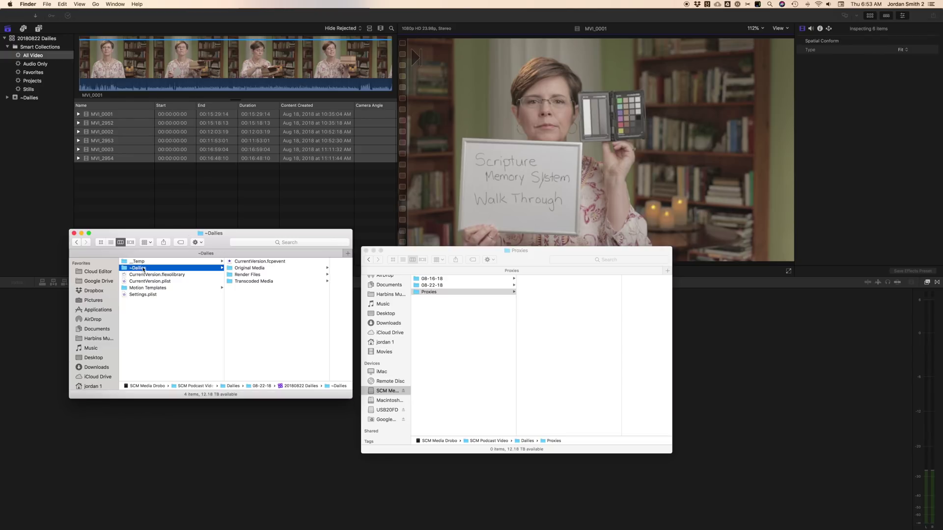
click(254, 281)
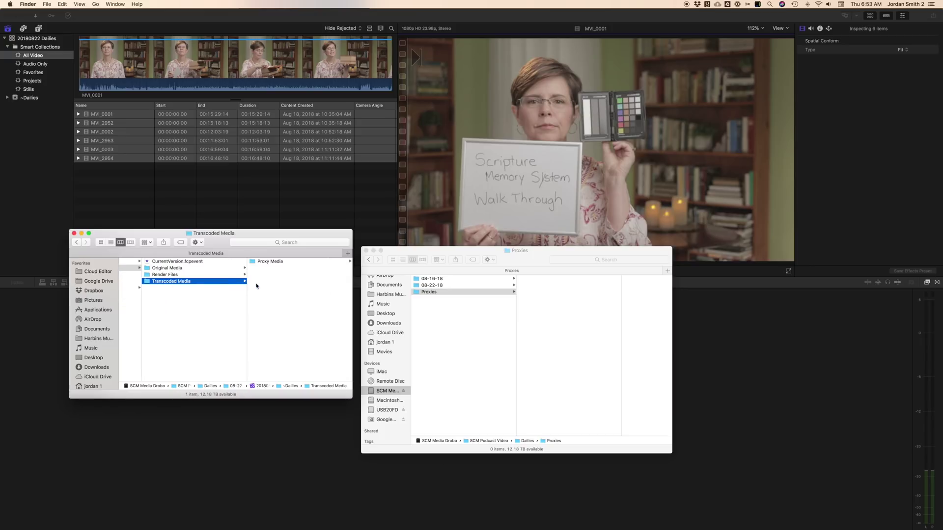
click(274, 263)
drag(276, 309, 275, 257)
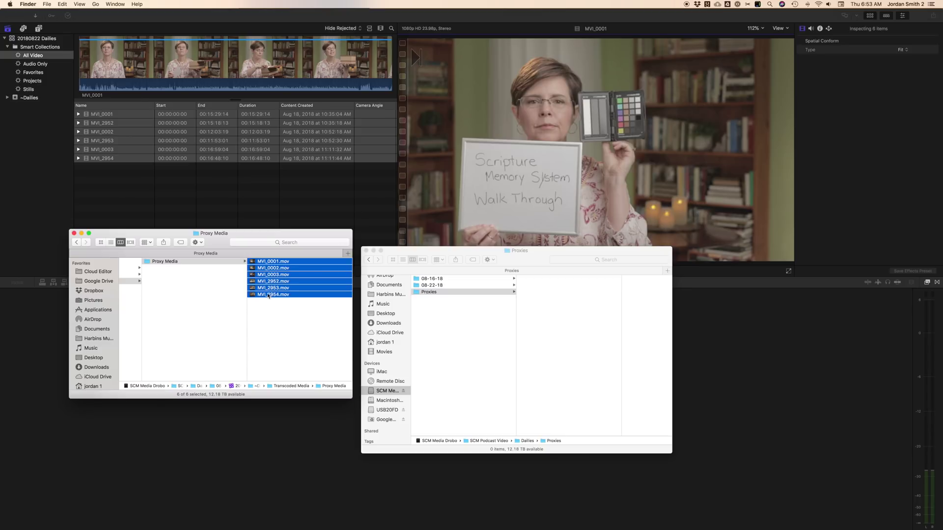
Arrange the Proxy Media and Proxies Finder windows, then launch Compressor.
drag(238, 242, 214, 229)
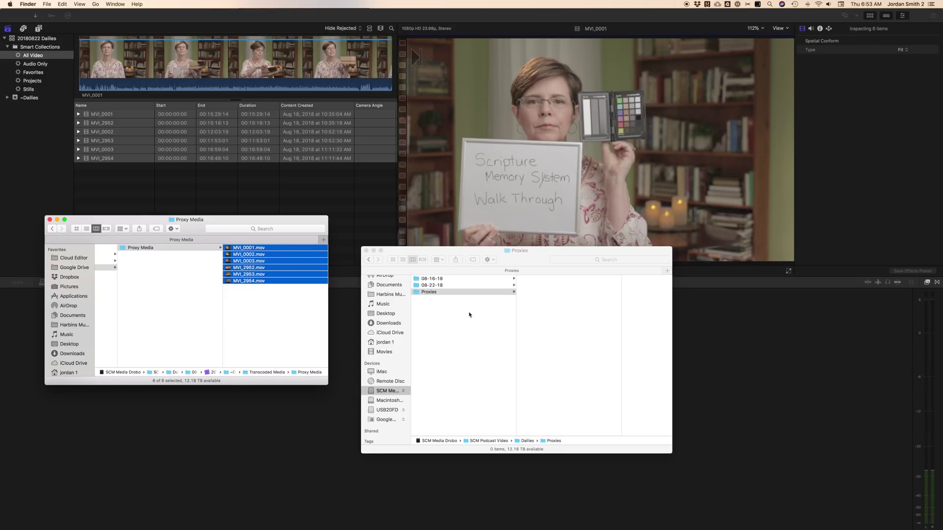
click(475, 332)
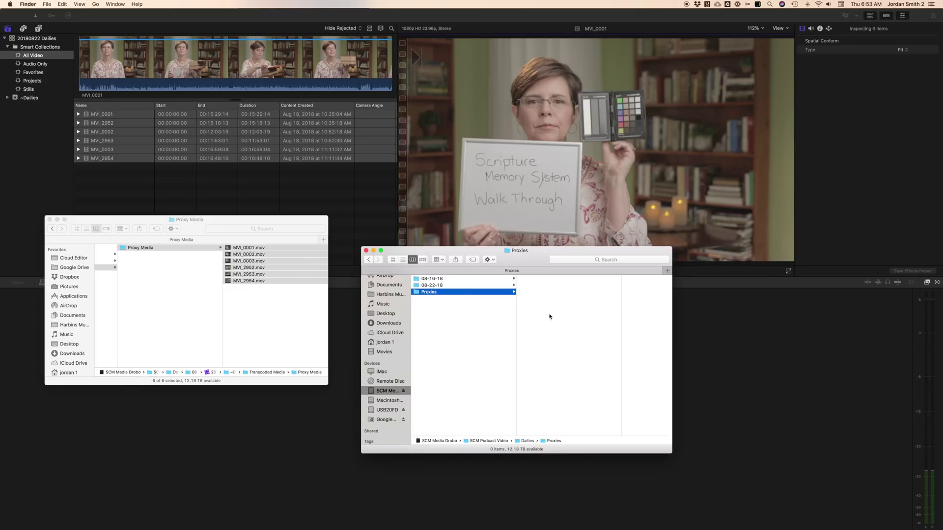
click(250, 280)
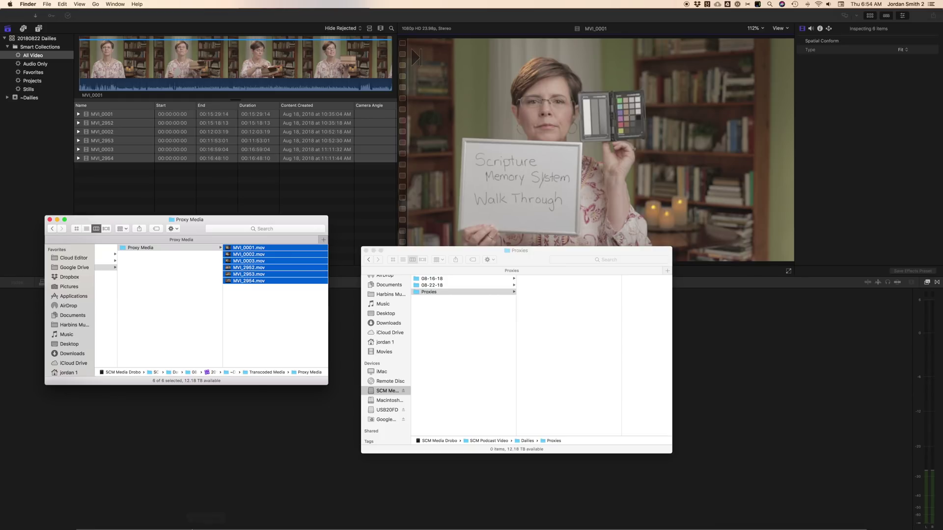
click(205, 516)
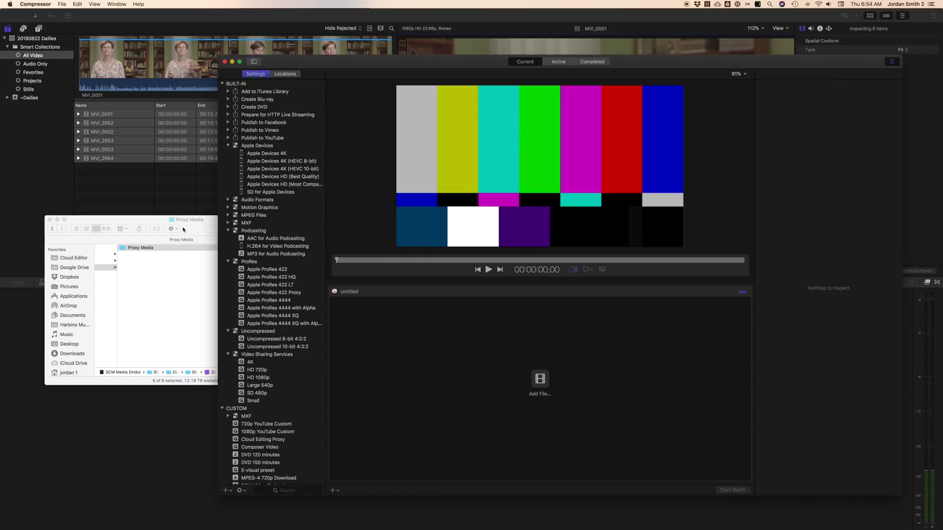
Add the six proxy .mov files to Compressor's batch.
drag(206, 234, 161, 194)
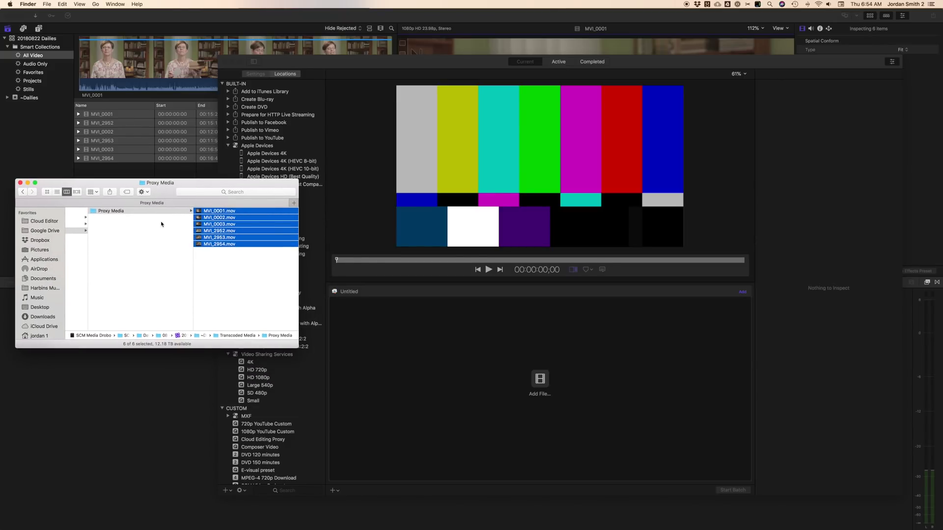
drag(212, 213, 505, 380)
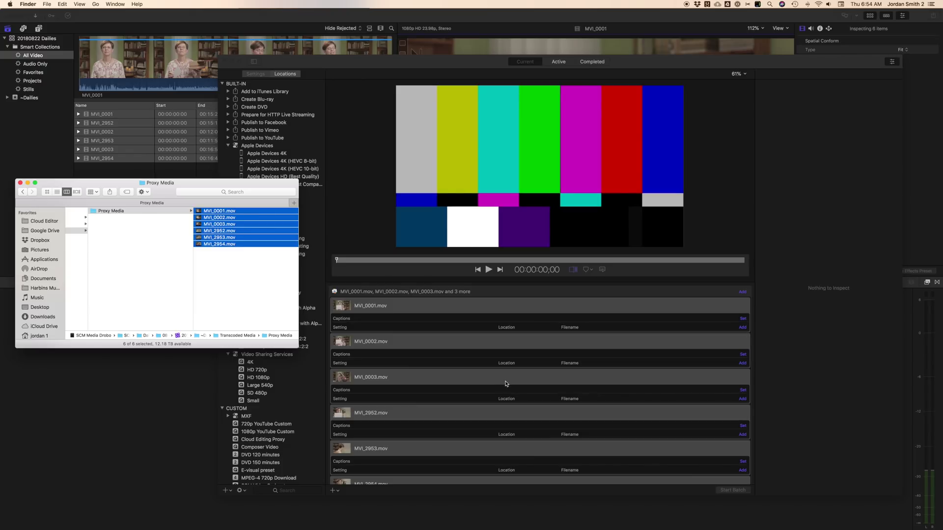
click(394, 68)
Review the Desktop and Source output locations and the Source filename format.
click(290, 74)
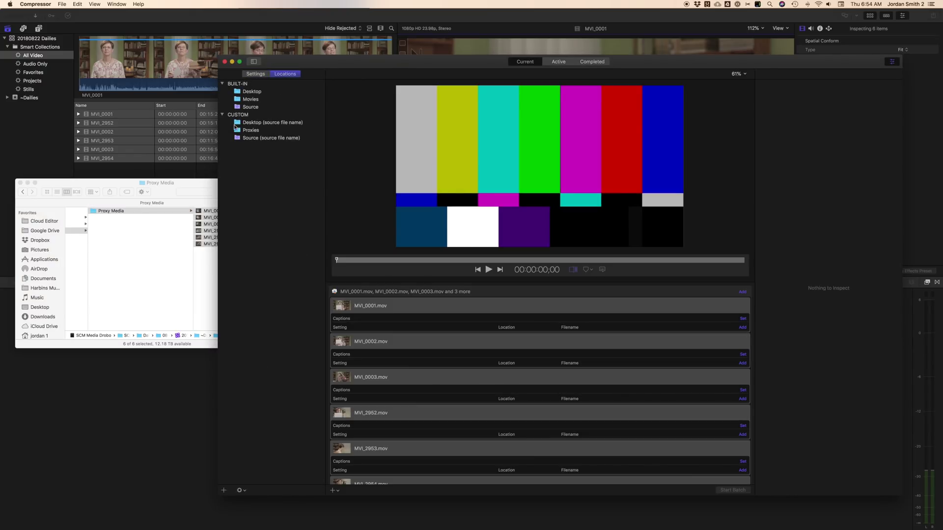
click(252, 92)
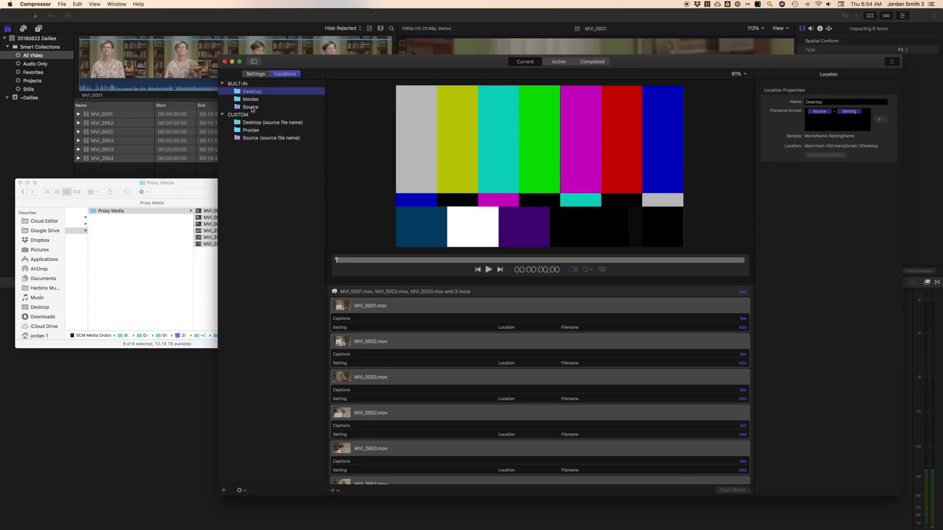
click(258, 106)
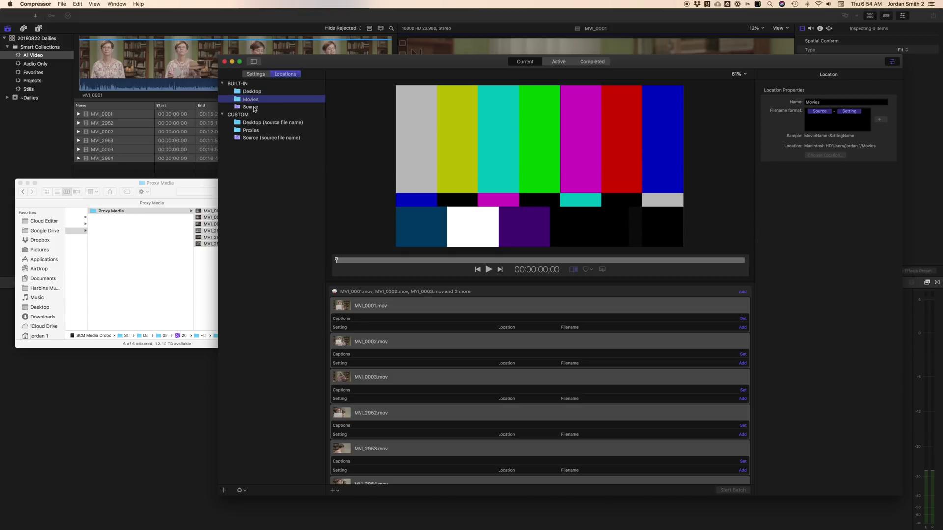
click(833, 109)
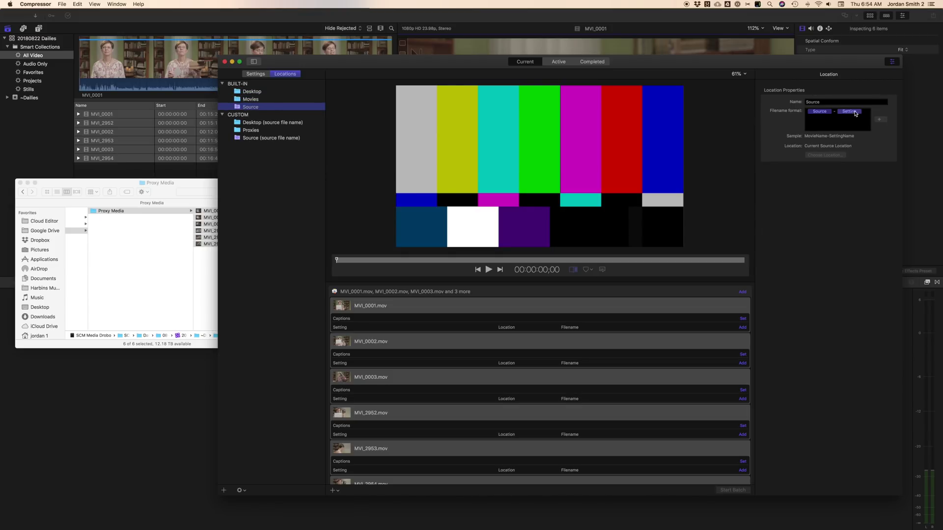
text(-)
click(832, 114)
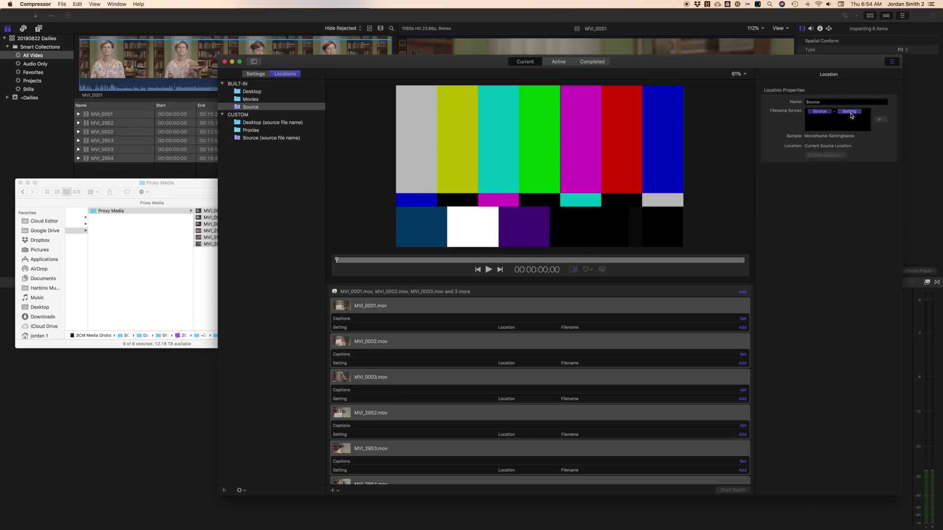
Select the custom Proxies output location that saves into the Dailies Proxies folder.
click(167, 193)
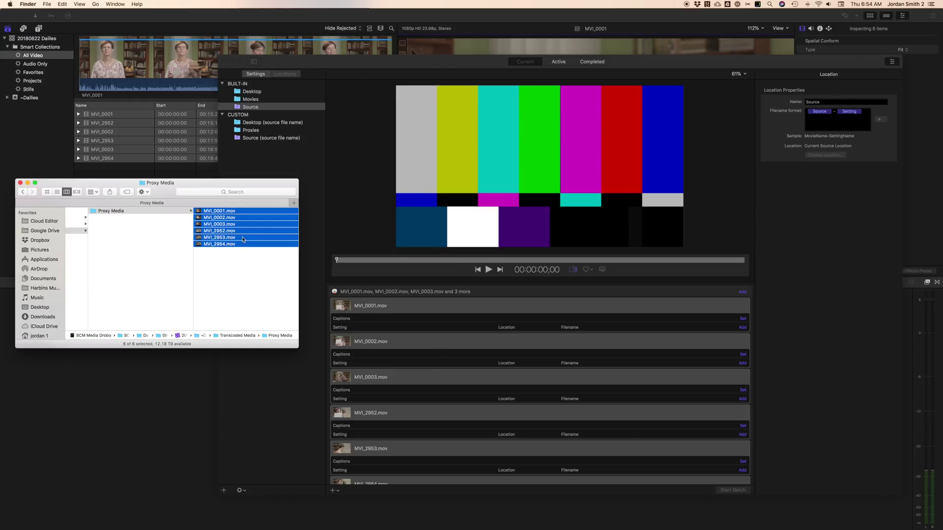
click(443, 63)
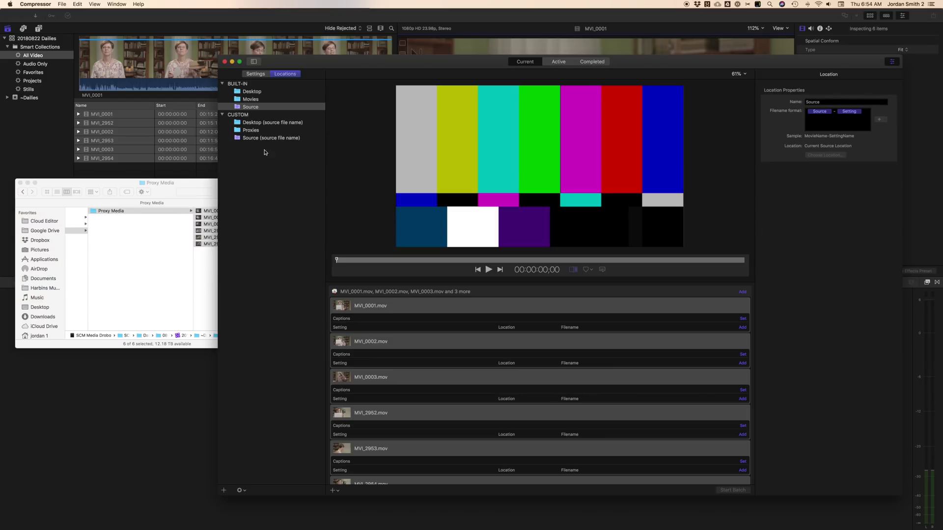
click(246, 132)
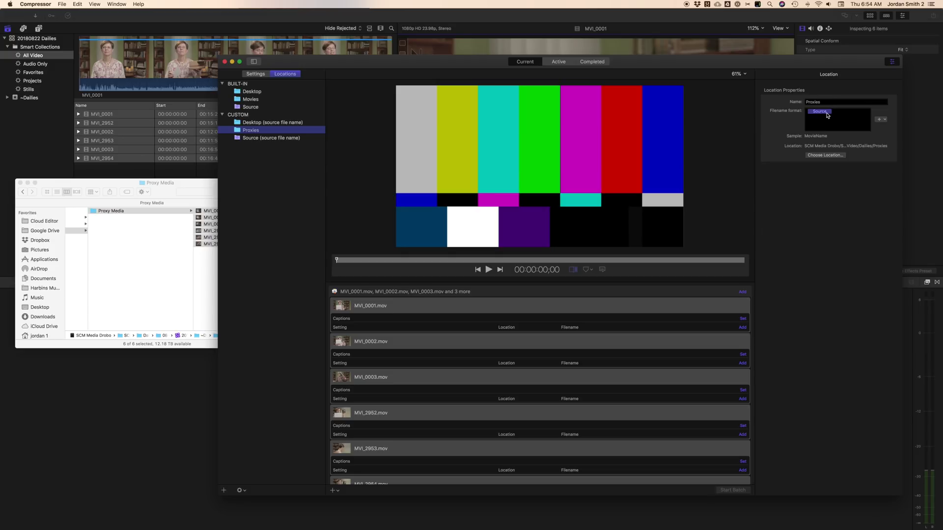
click(213, 255)
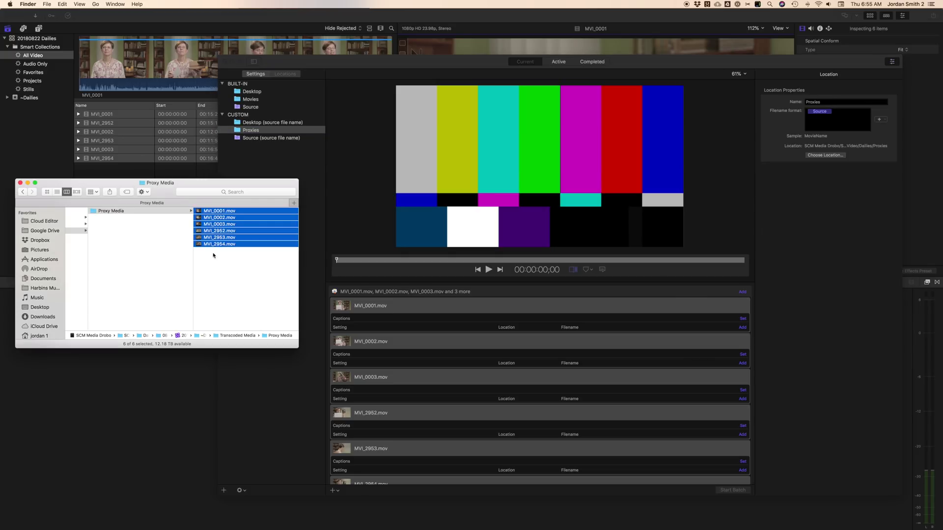
click(376, 70)
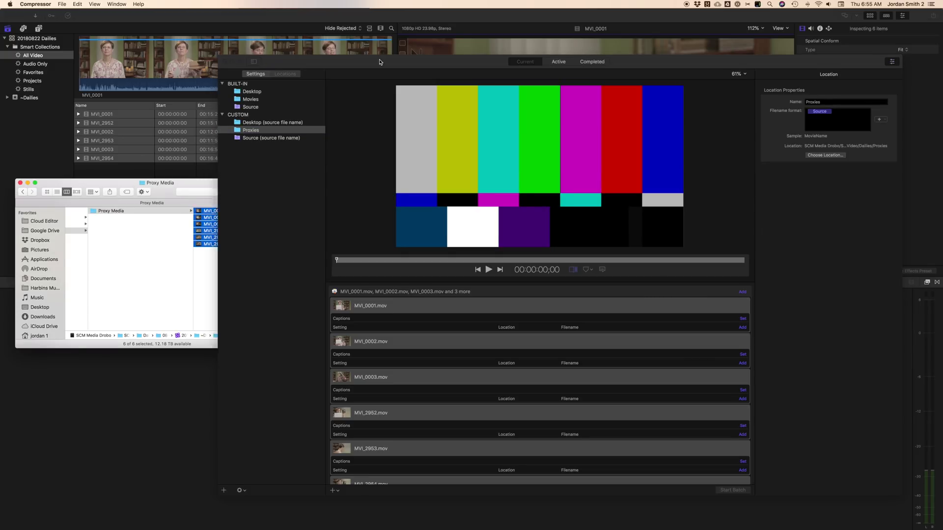
Inspect the Cloud Editing Proxy preset: H.264 at 480×270, 1000 kbps, audio pass-through.
click(255, 74)
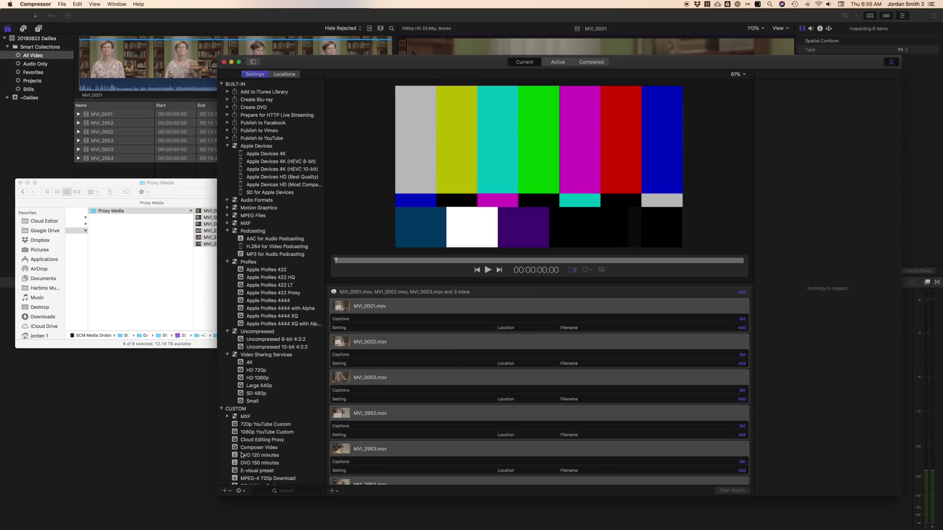
click(251, 441)
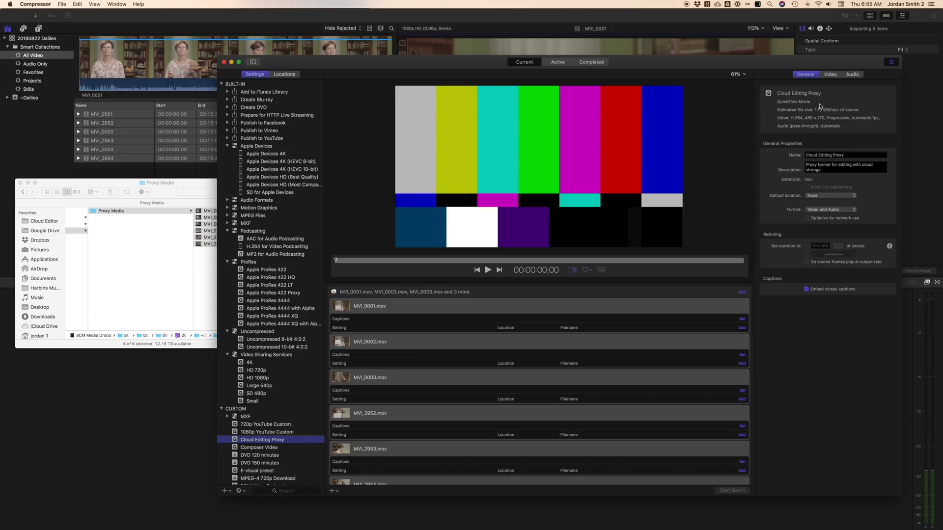
click(831, 74)
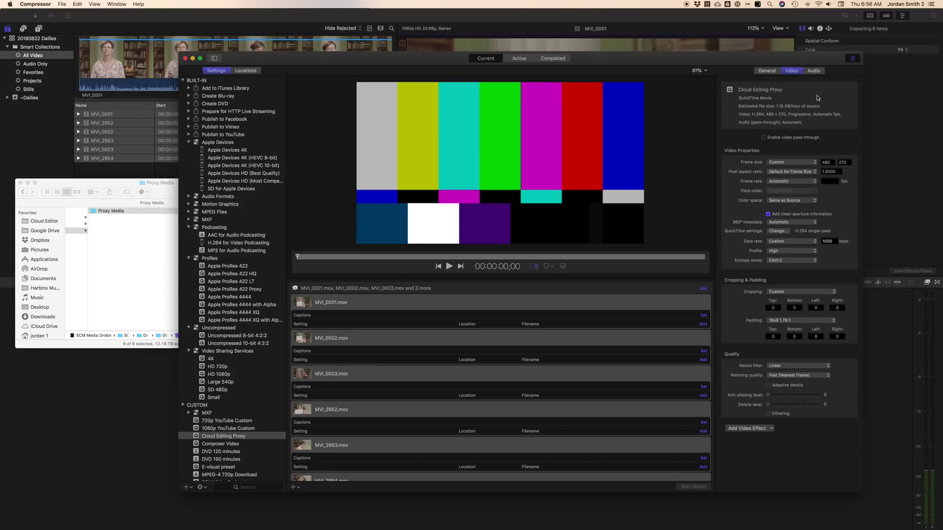
click(814, 71)
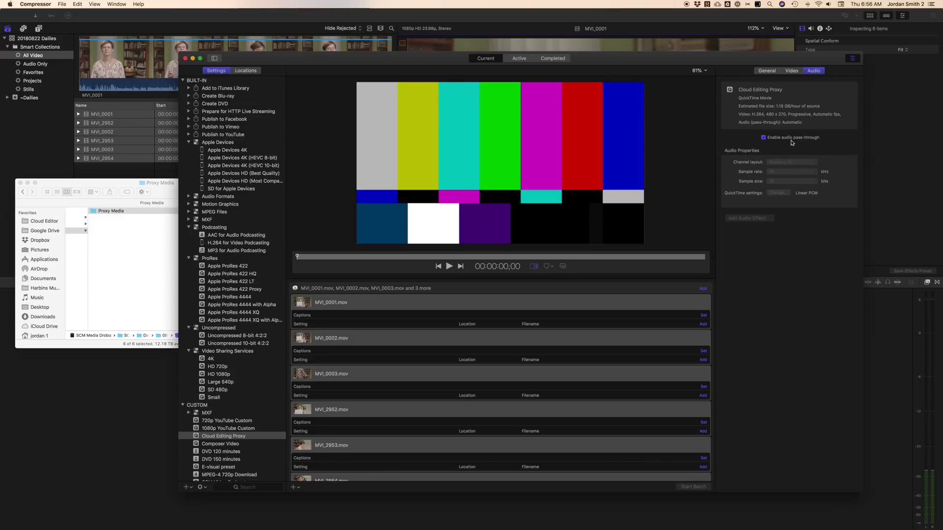
click(768, 71)
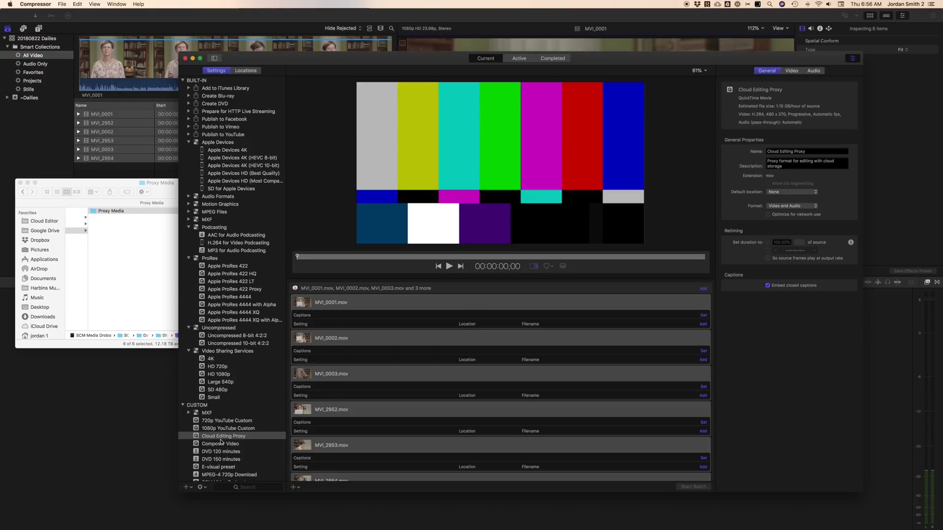
Apply the Cloud Editing Proxy preset to all six clip jobs.
drag(222, 436, 420, 302)
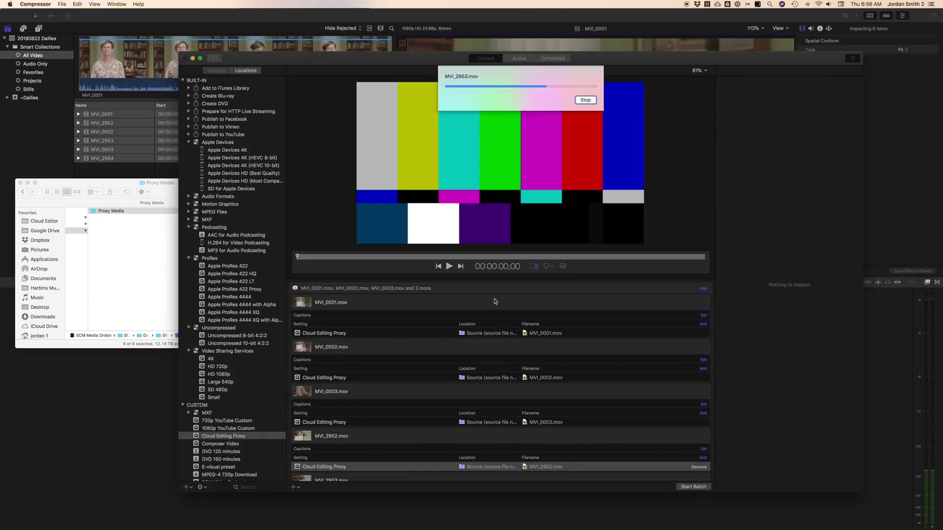
click(448, 306)
super+click(451, 310)
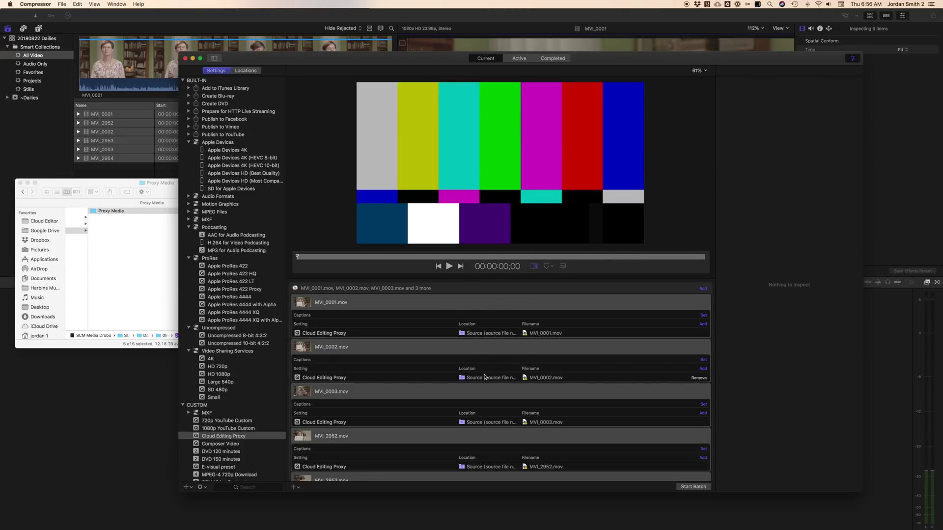
mouse_move(487, 339)
right_click(478, 335)
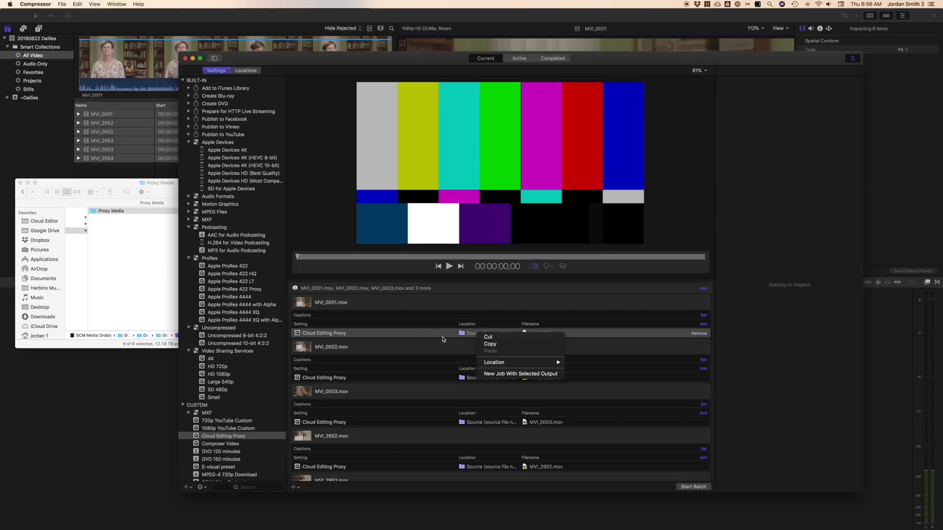
mouse_move(486, 365)
click(452, 336)
click(473, 307)
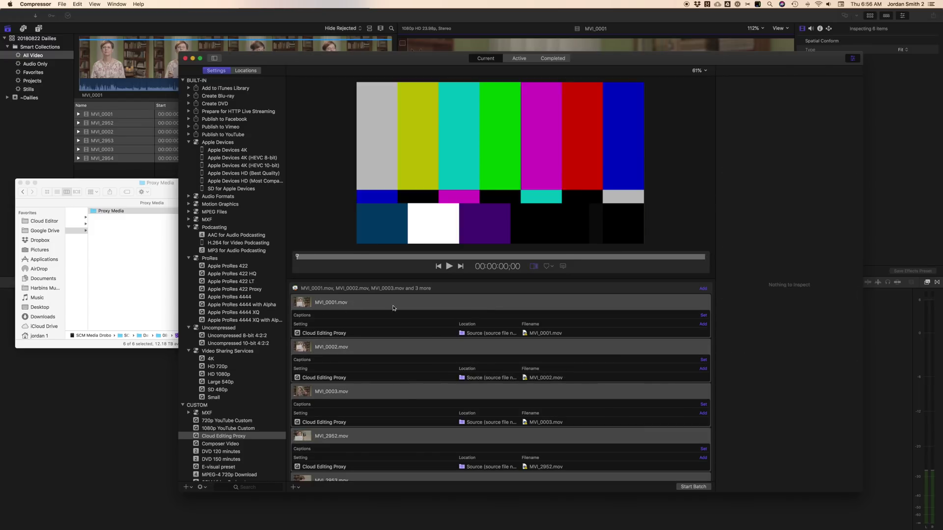
Set every job output's location to Proxies.
right_click(466, 305)
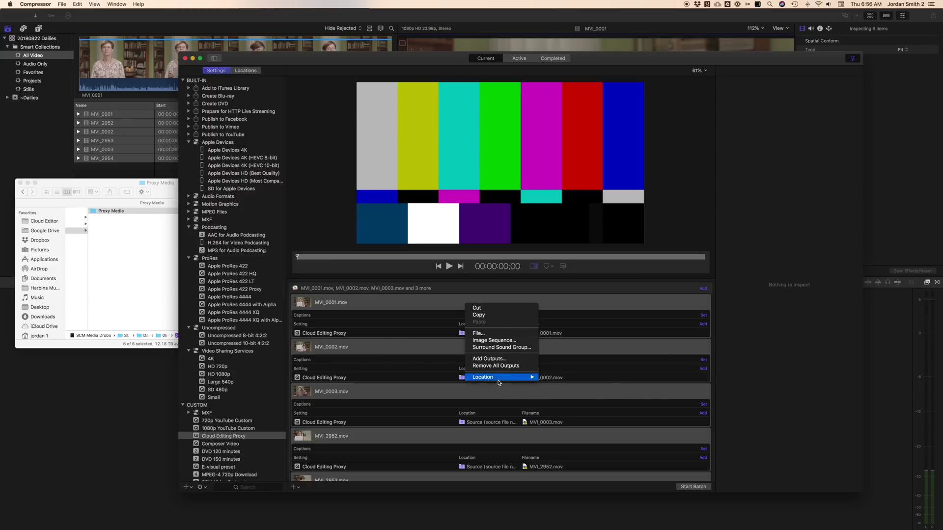
mouse_move(501, 377)
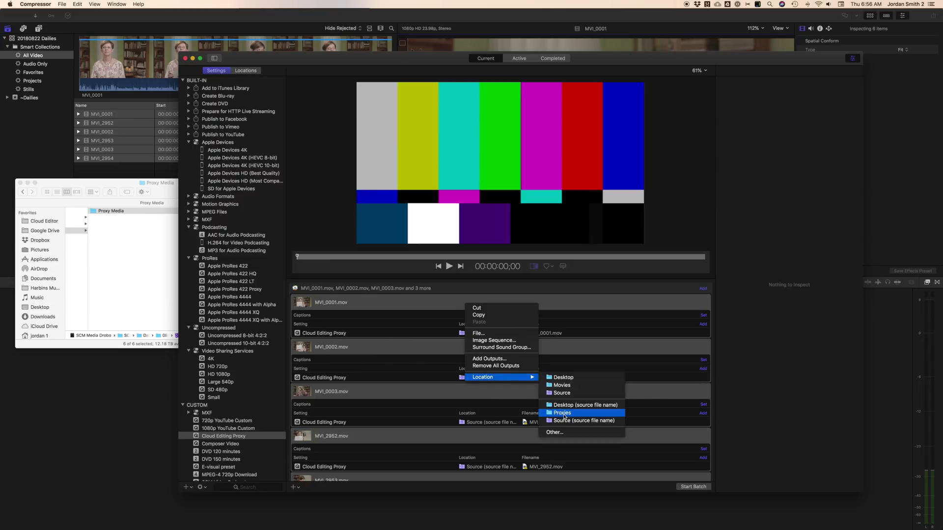
click(562, 414)
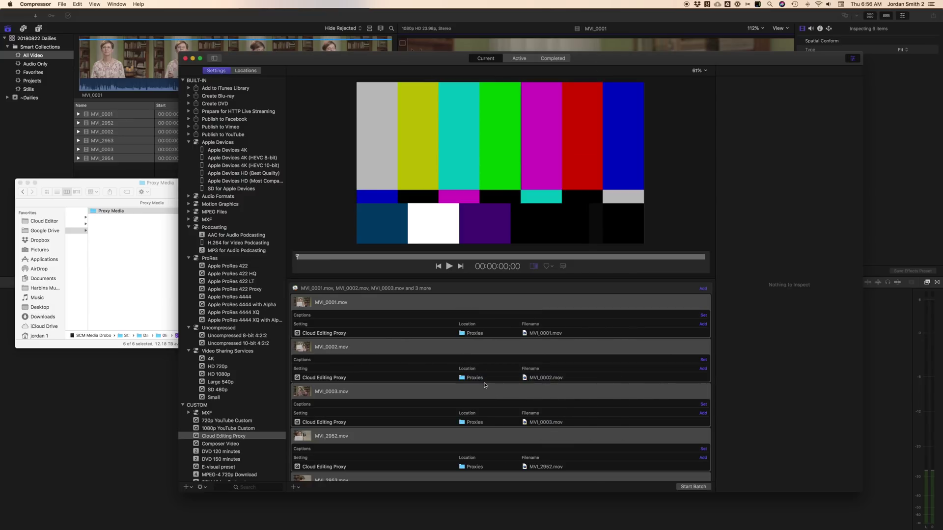
scroll(509, 371, down, 5)
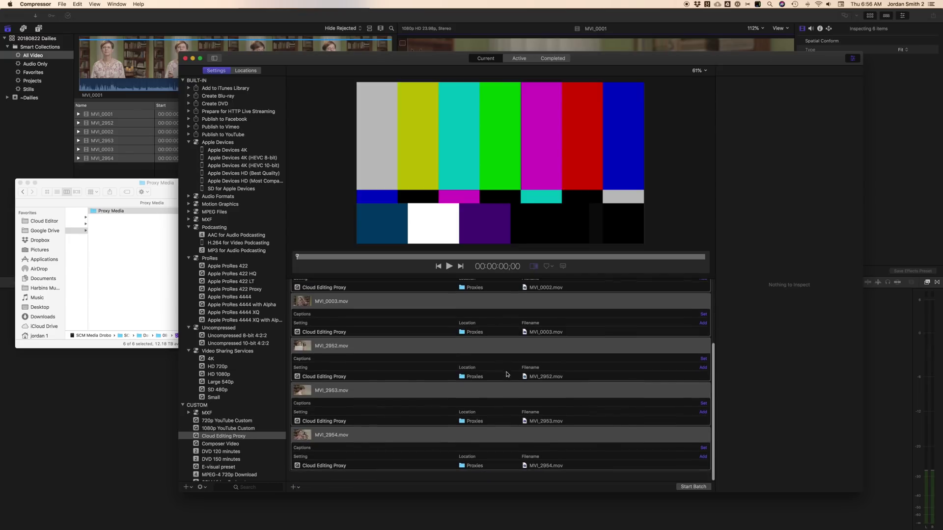
scroll(491, 340, up, 5)
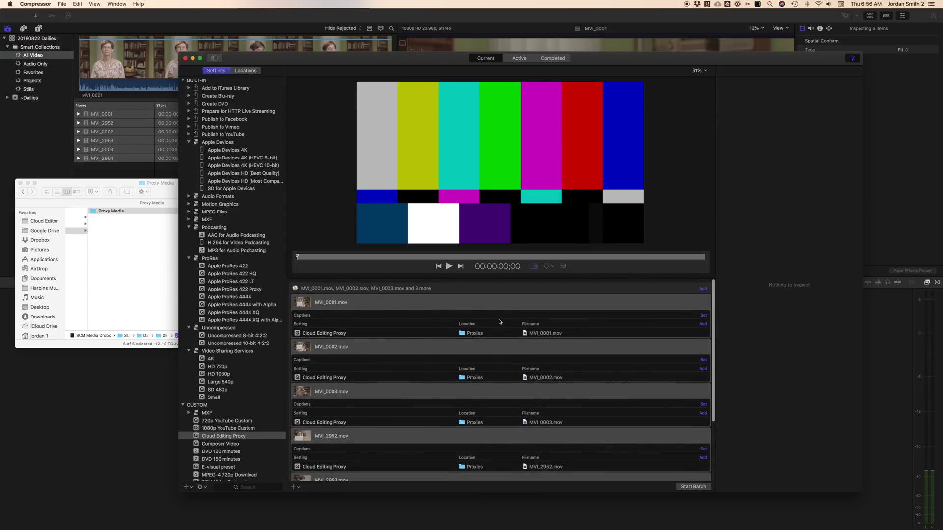
Start the Compressor batch encode and place the Proxies window beside Proxy Media in Finder.
click(694, 487)
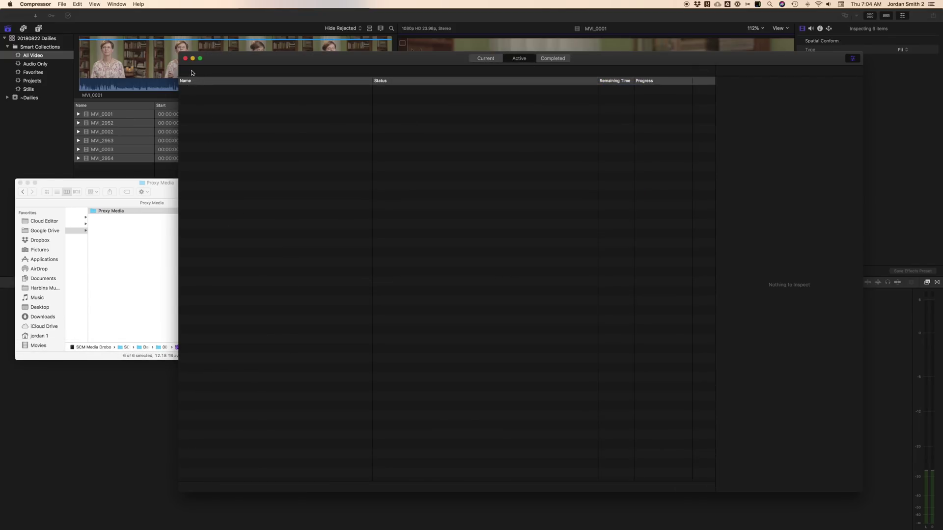
click(91, 514)
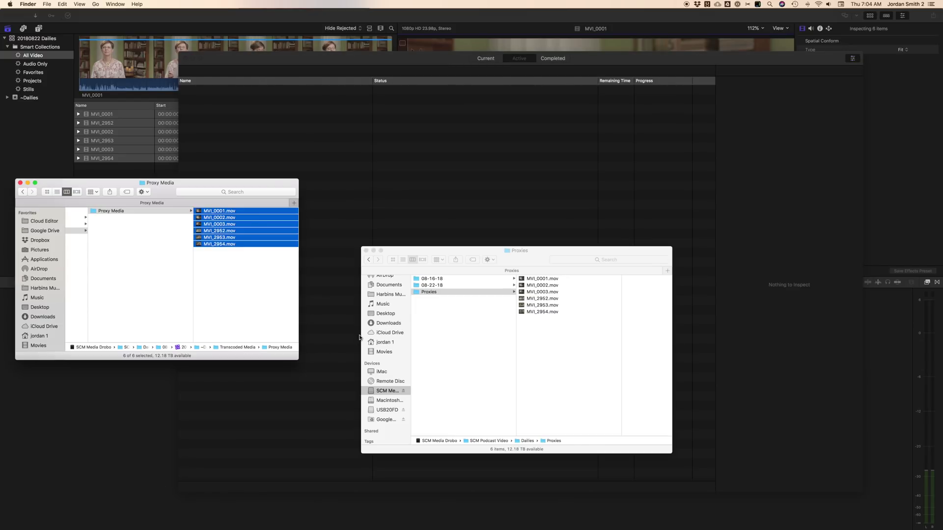
drag(523, 266, 467, 268)
key(Right)
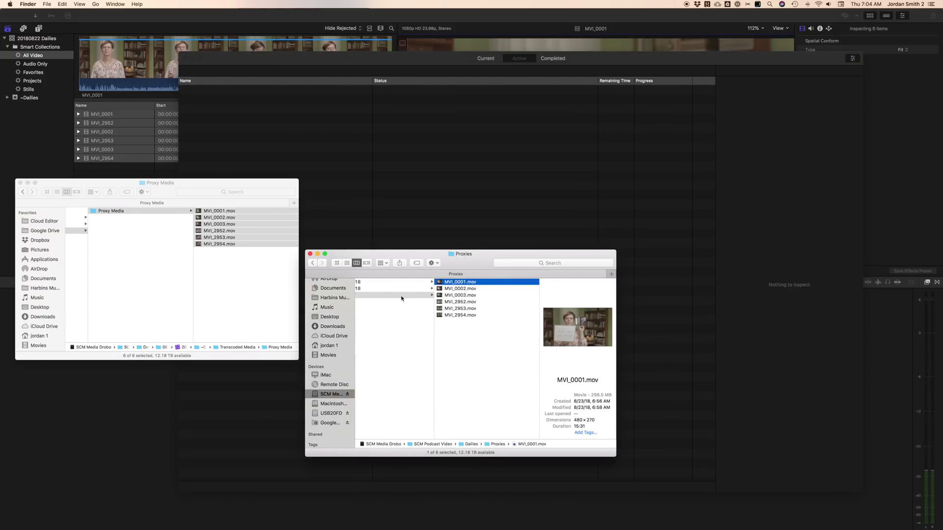
Compare original MVI_0001.mov with the 480×270 proxies and select all six Proxy Media files.
click(238, 296)
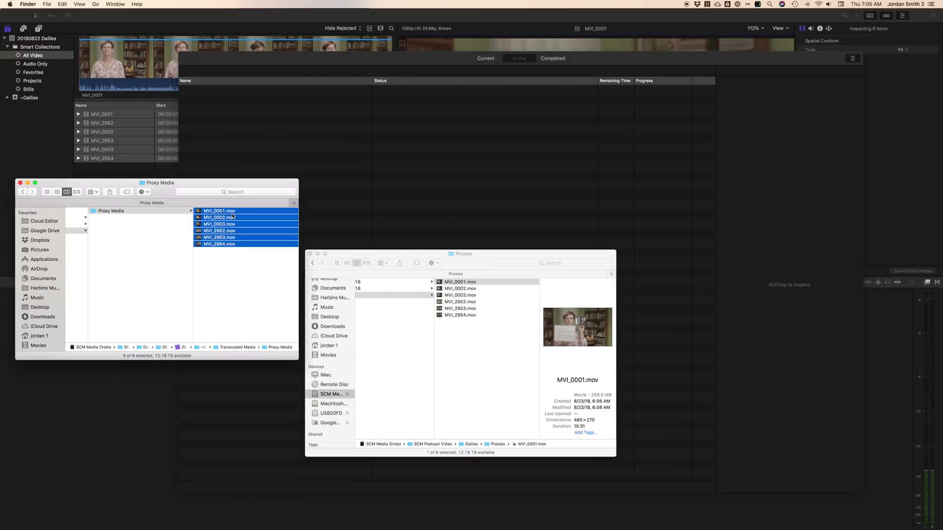
click(228, 297)
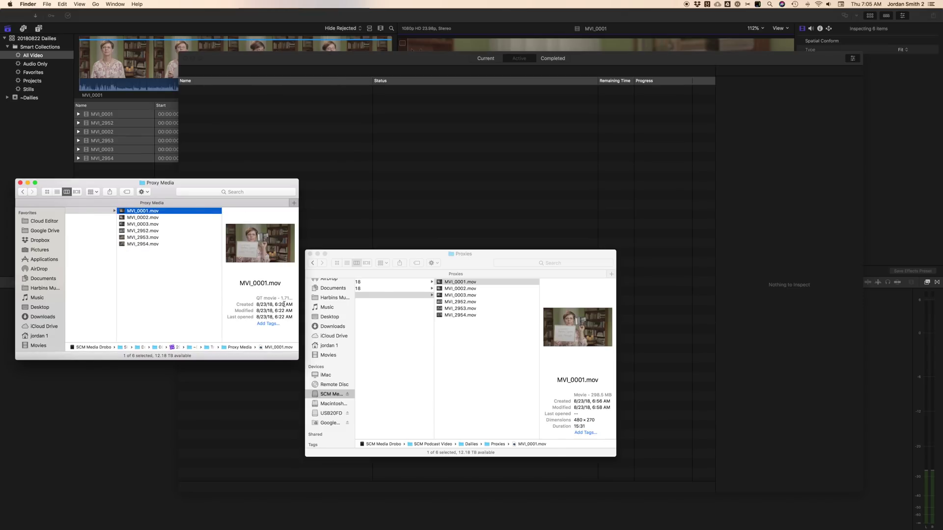
drag(298, 305, 321, 307)
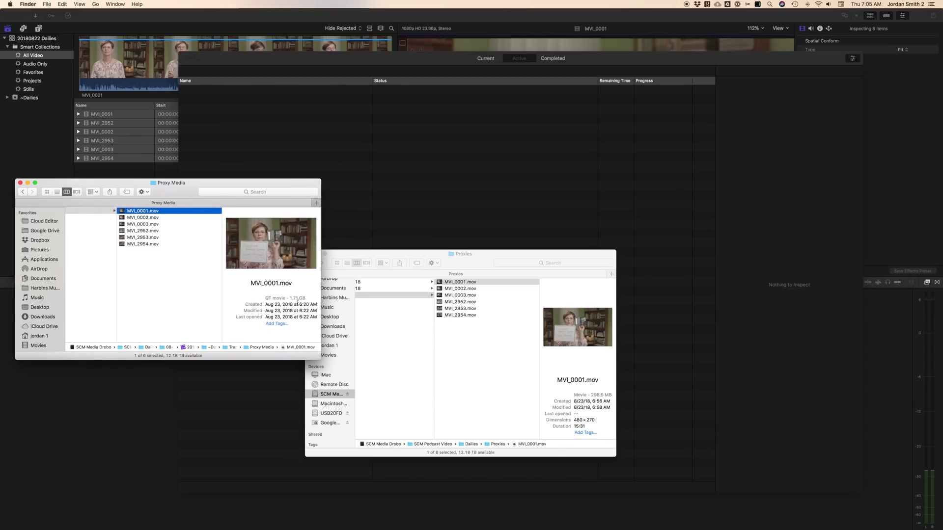
click(594, 404)
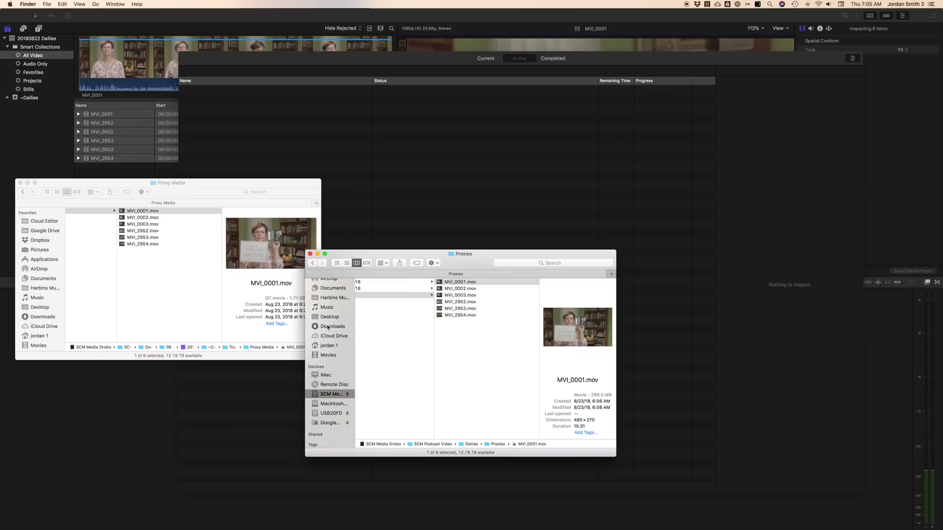
click(188, 194)
drag(161, 245, 157, 208)
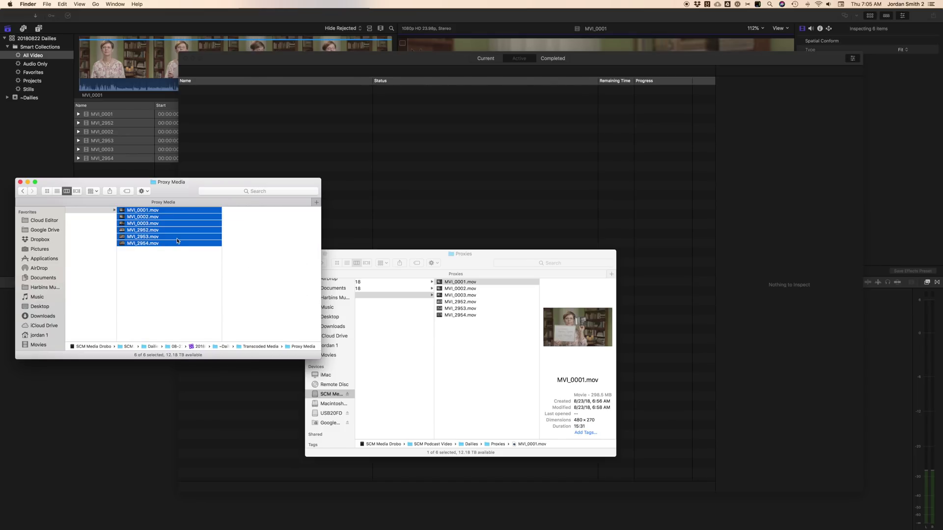
Trash the six Proxy Media originals and move the six 480×270 proxies from Proxies into Proxy Media.
key(super+BackSpace)
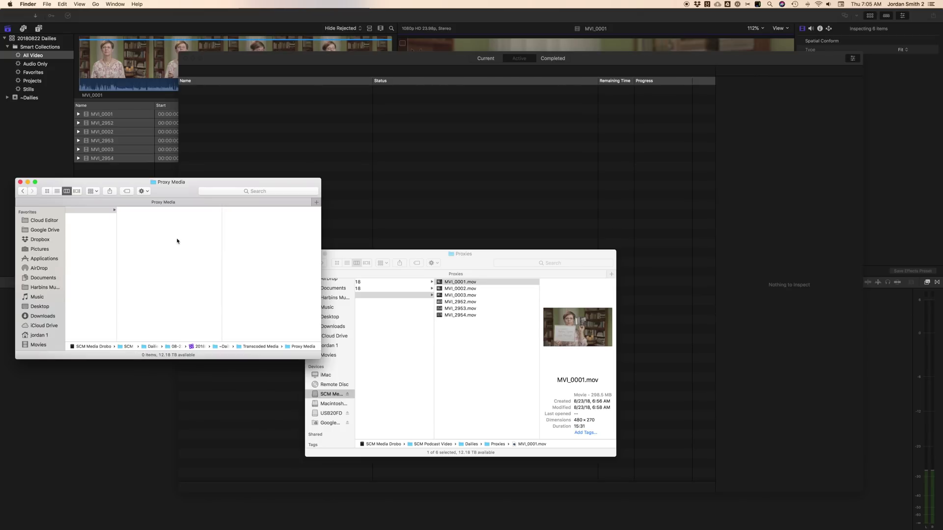
click(470, 343)
key(super+a)
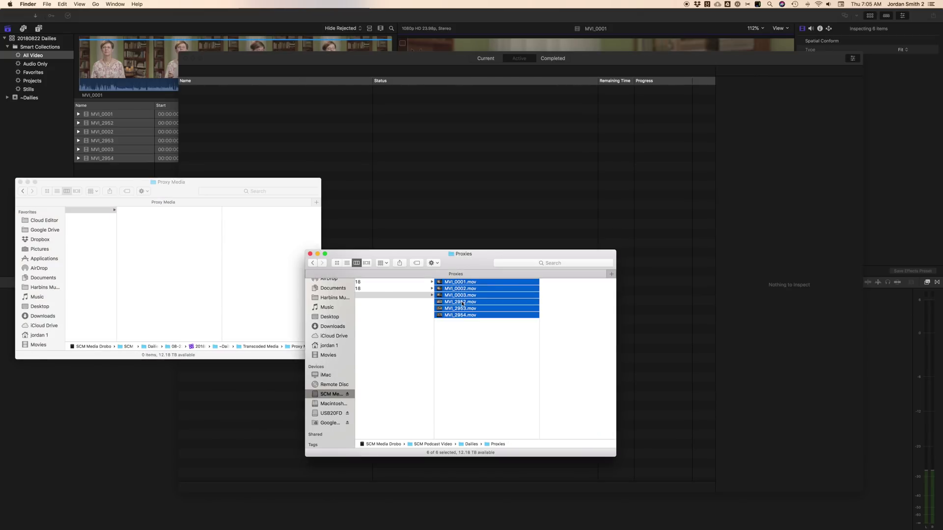
drag(462, 287, 136, 219)
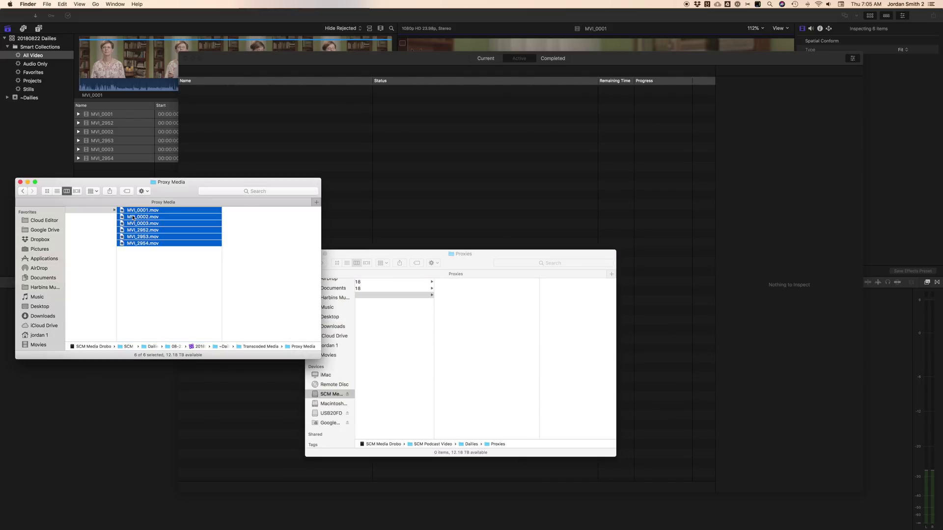
click(468, 263)
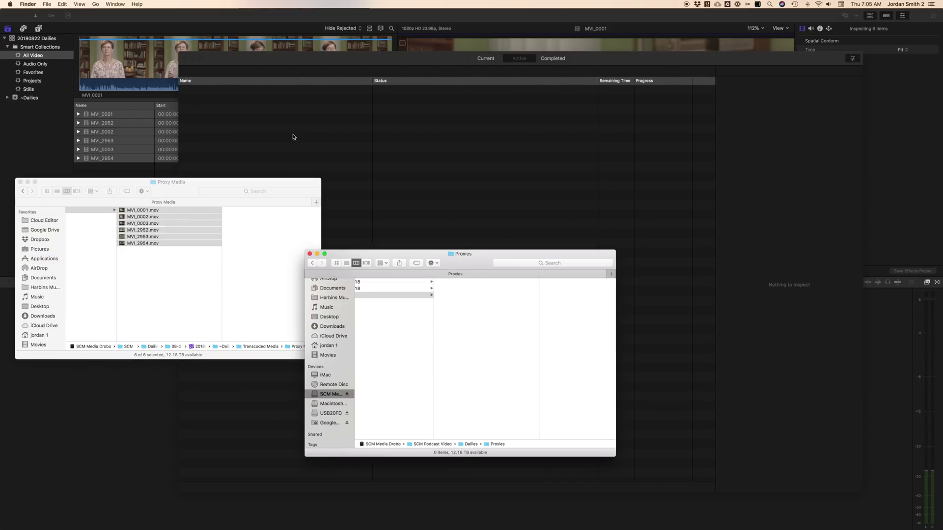
click(295, 22)
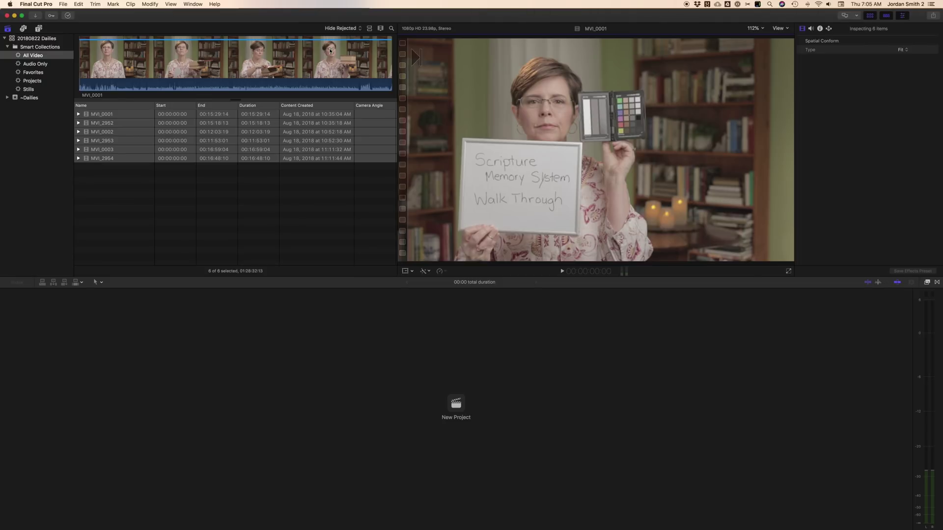
Set viewer playback media to Proxy and load clip MVI_0001 to confirm it plays.
click(784, 30)
click(792, 96)
click(785, 29)
click(785, 101)
click(119, 172)
click(118, 115)
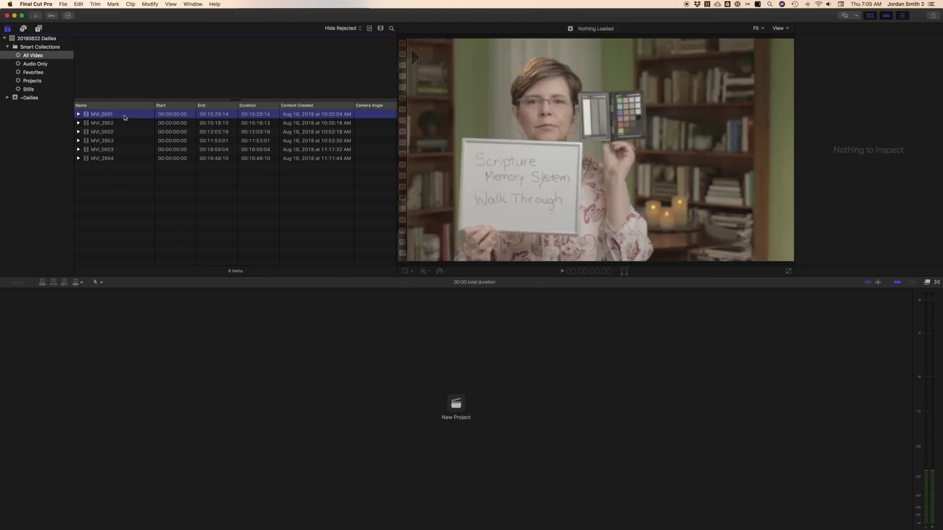
click(138, 172)
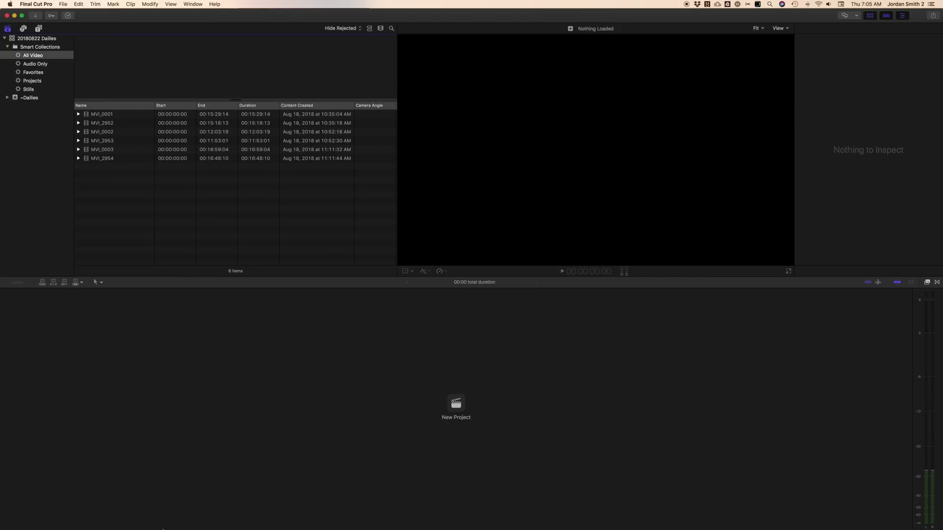
Step back in Finder from Proxy Media to the 08-22-18 shoot folder.
mouse_move(165, 526)
click(91, 514)
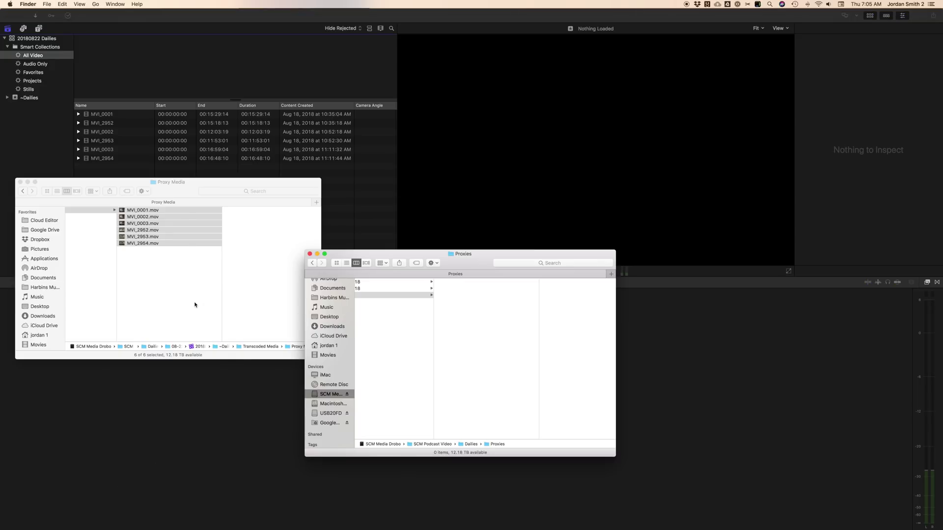
scroll(184, 288, left, 5)
click(22, 191)
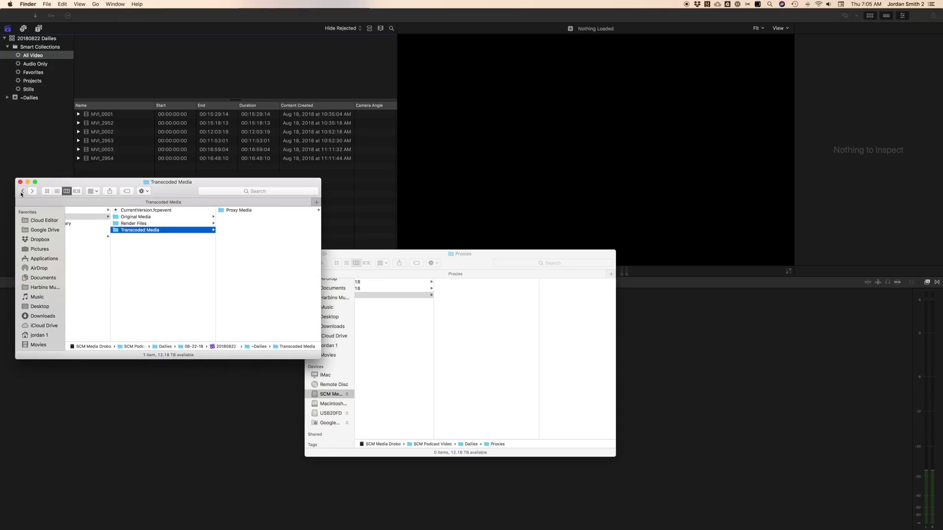
click(22, 192)
click(22, 192)
click(22, 192)
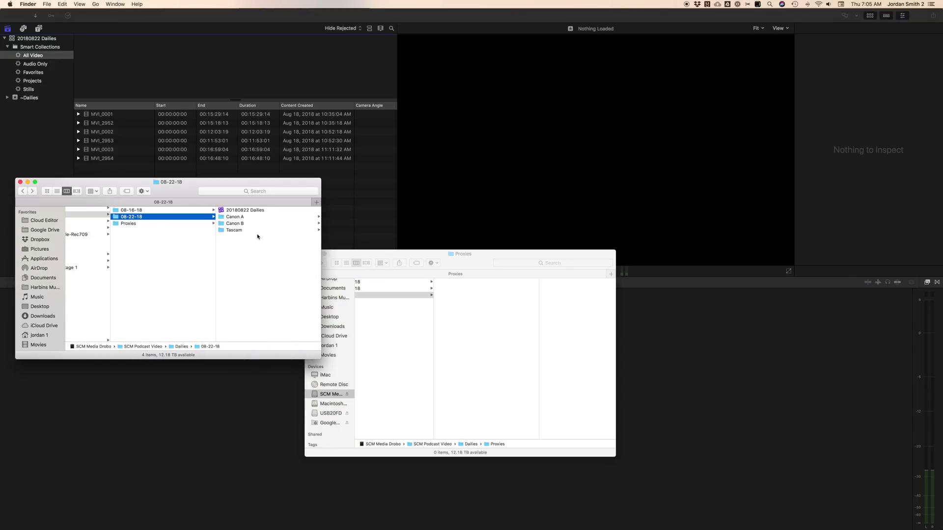
Browse the Canon A MP4 clips and Tascam audio, then check the 3.14 GB 20180822 Dailies library.
click(243, 217)
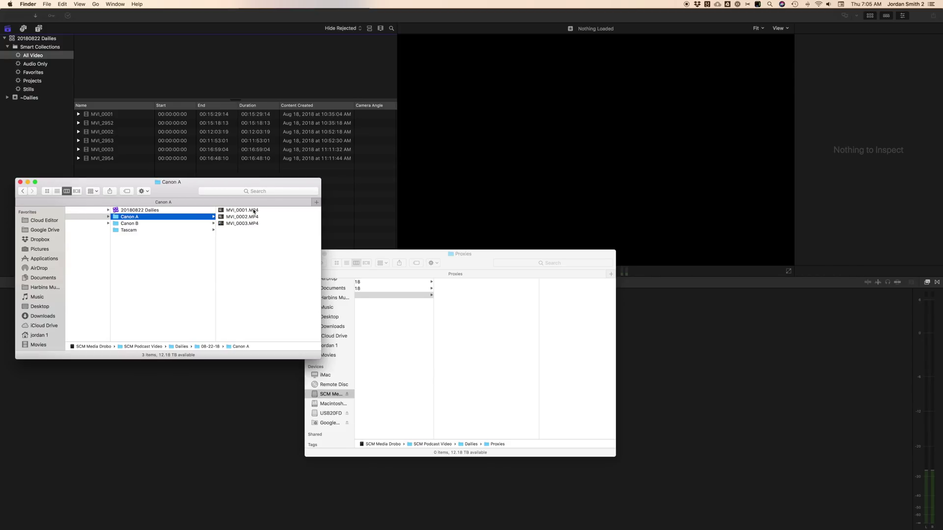
click(247, 210)
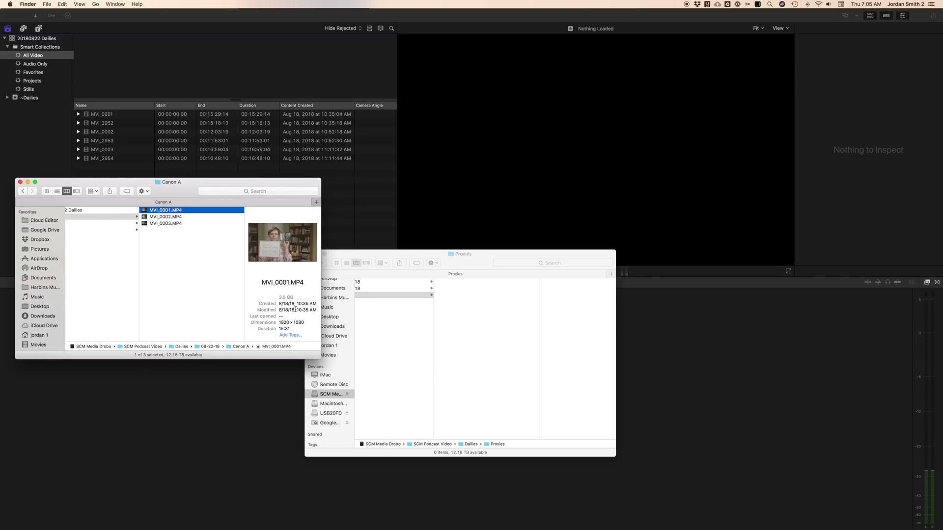
click(167, 217)
scroll(185, 252, left, 5)
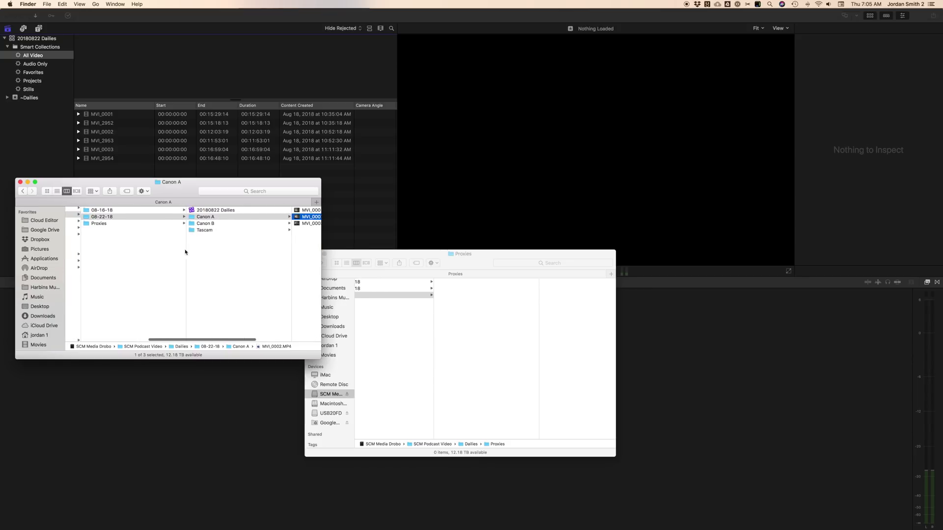
click(215, 230)
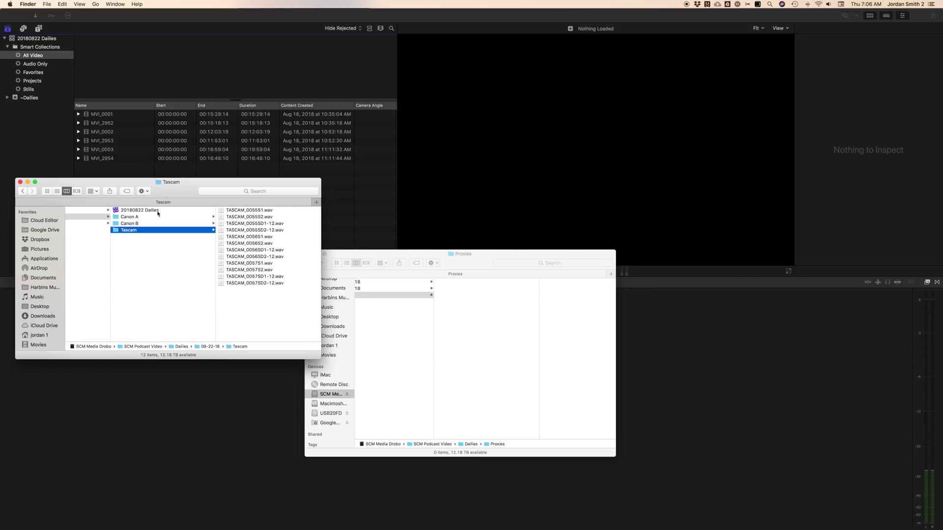
click(139, 210)
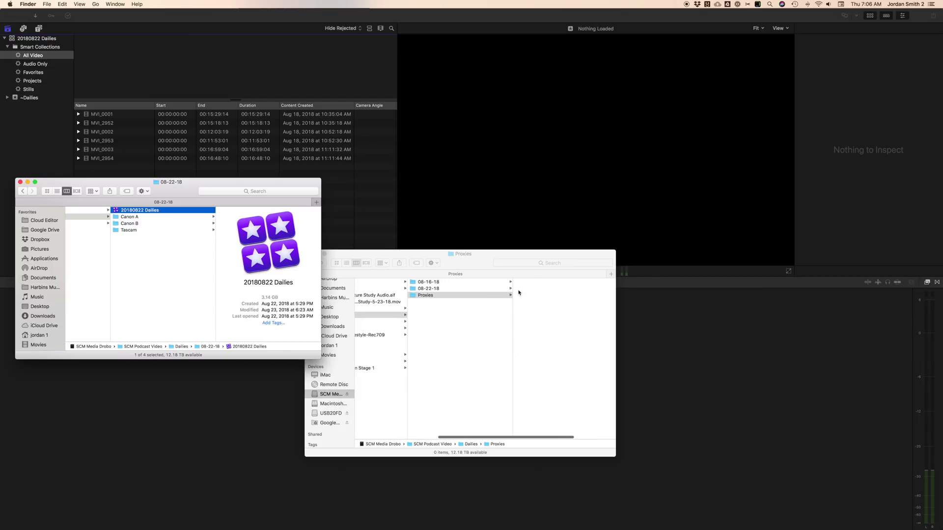
drag(187, 190, 266, 207)
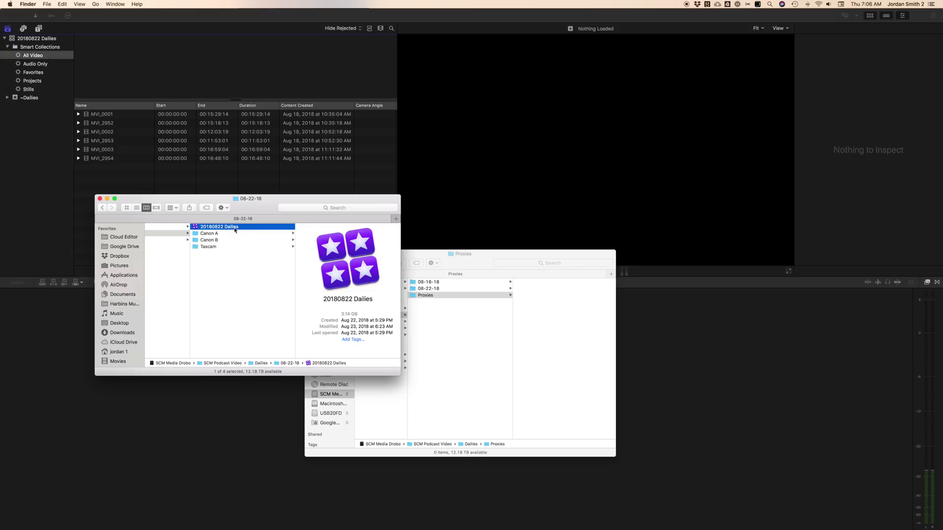
scroll(231, 228, left, 1)
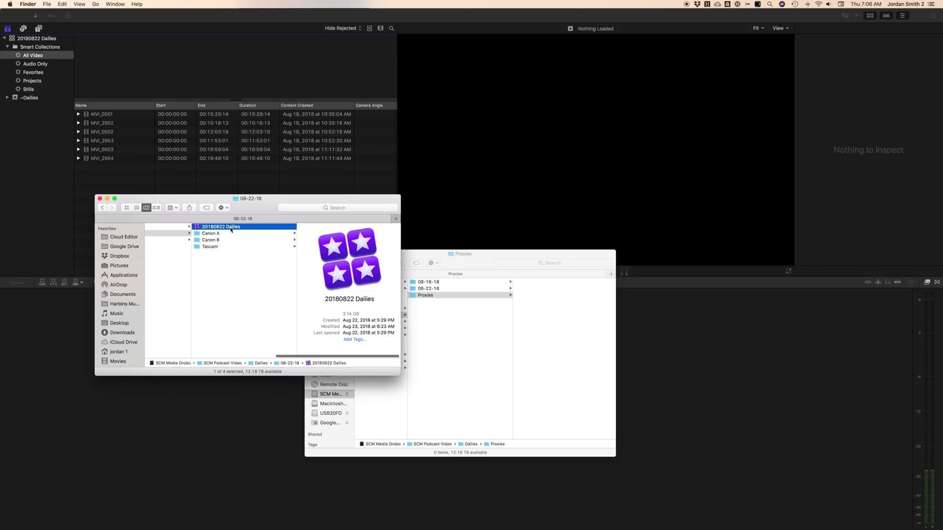
Compress the 20180822 Dailies library into a zip archive.
right_click(237, 227)
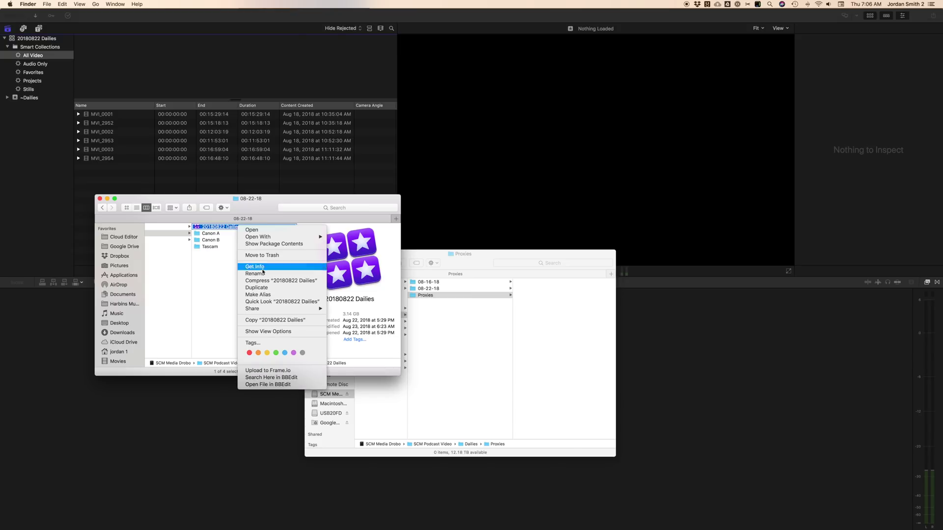
click(253, 282)
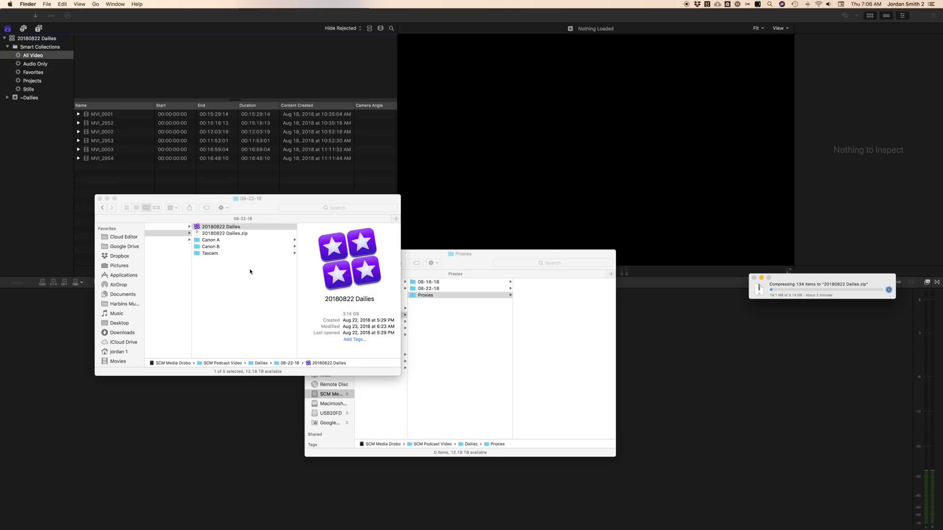
click(424, 267)
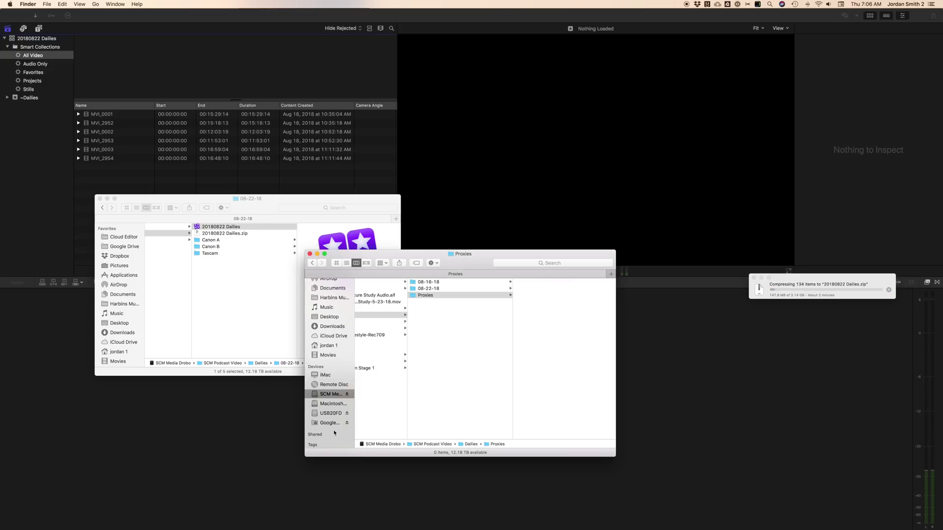
Copy 20180822 Dailies.zip into Google Drive > Team Drives > Editing Team.
click(328, 423)
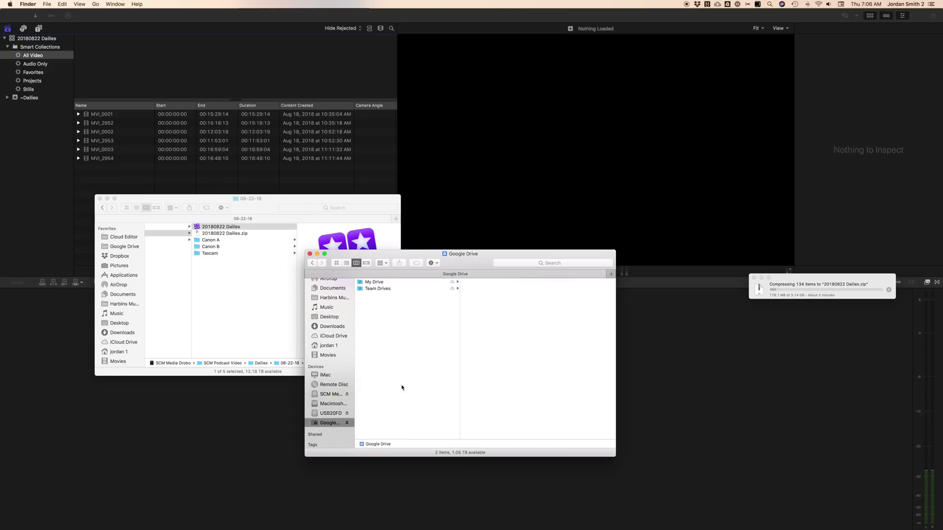
click(385, 289)
click(502, 297)
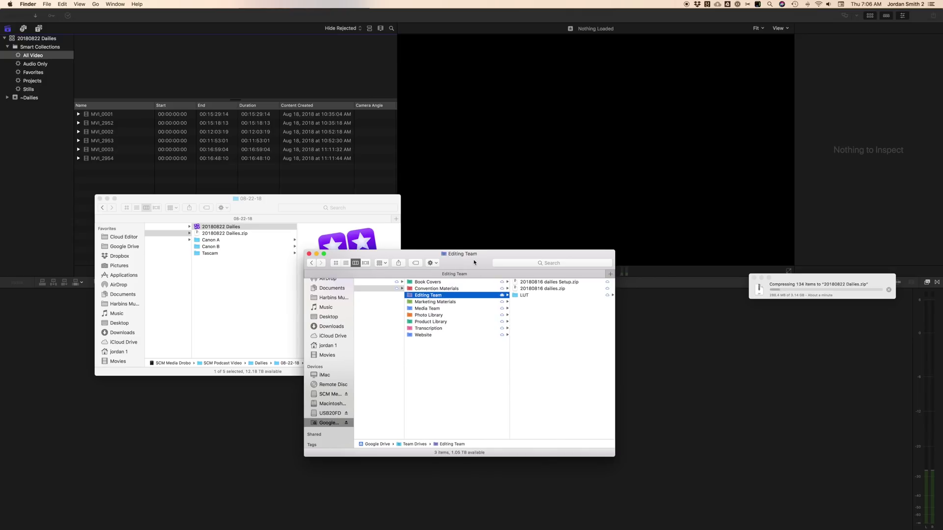
drag(520, 254, 398, 282)
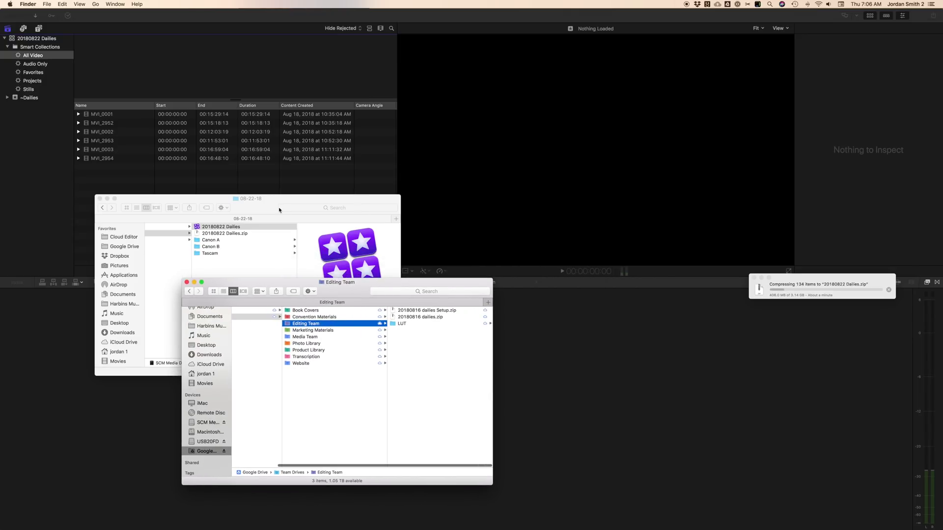
drag(279, 210, 248, 206)
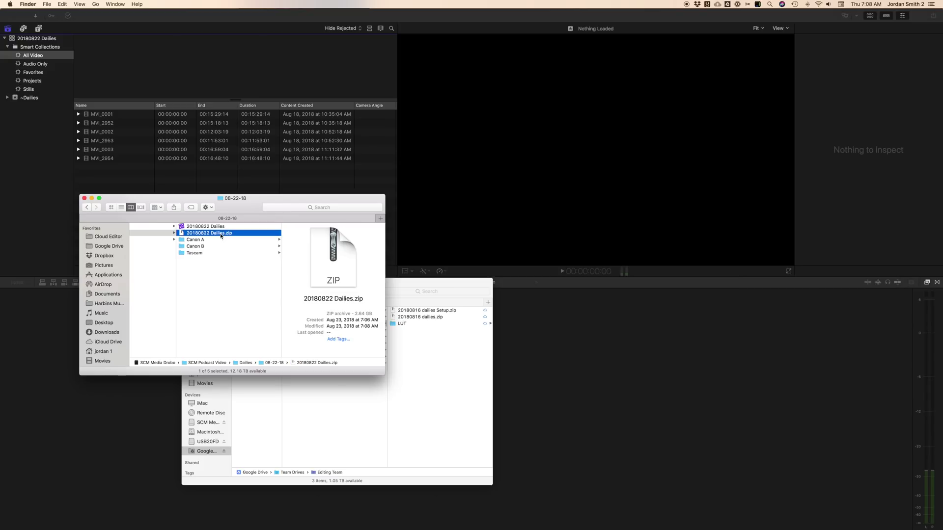
drag(220, 236, 420, 365)
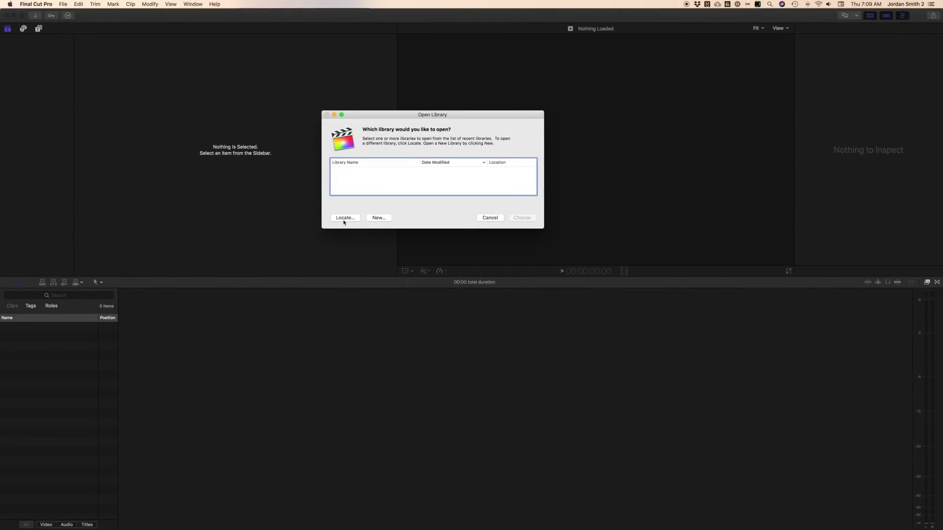
Open the 20180822 Dailies library from the Desktop and show its ~Dailies event clips.
click(343, 217)
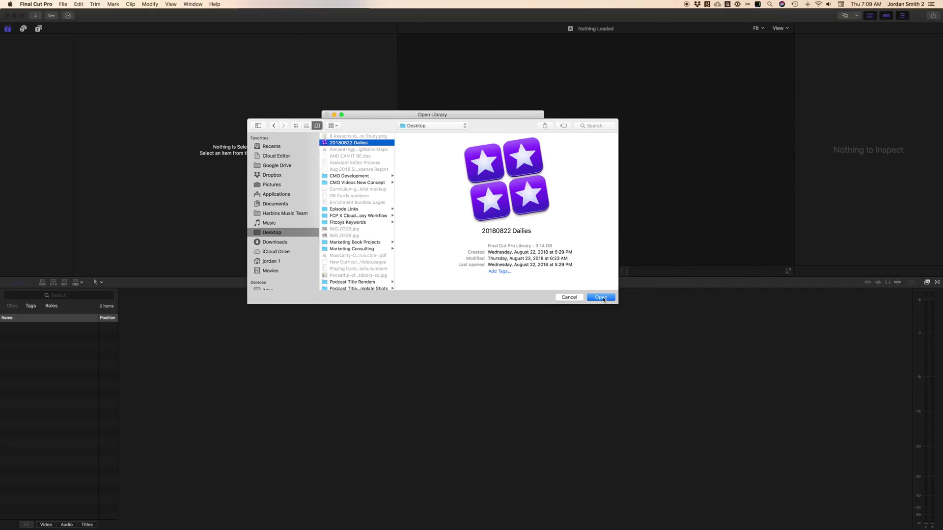
click(597, 297)
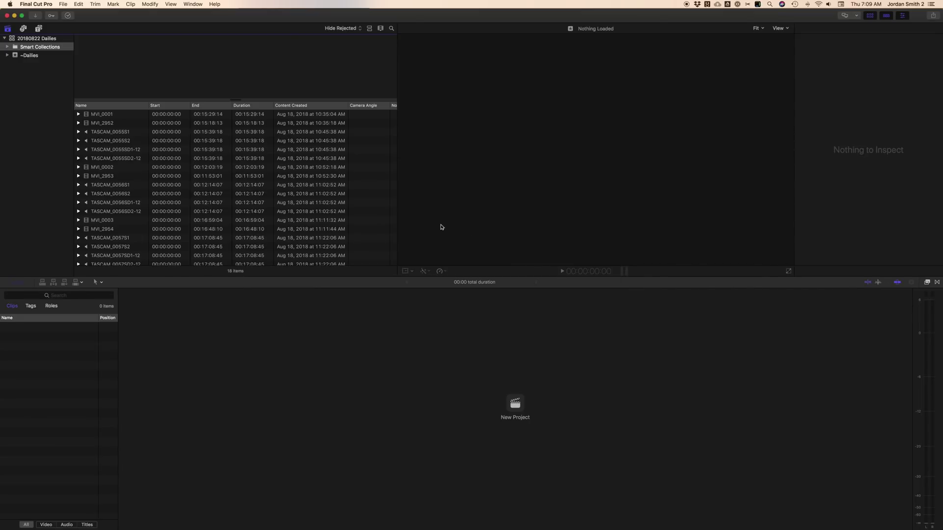
click(28, 56)
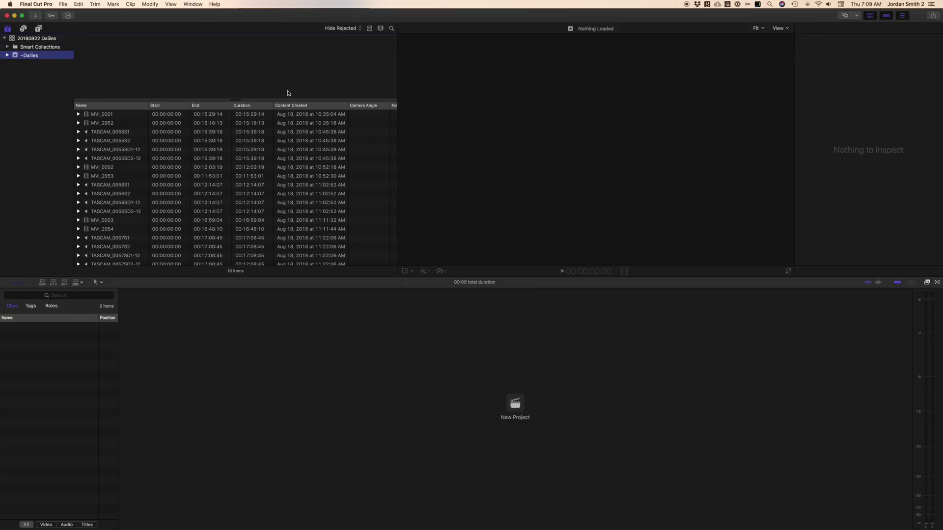
Switch viewer playback to Proxy, load MVI_0001 to check it, then clear the clip selection.
click(780, 29)
click(805, 93)
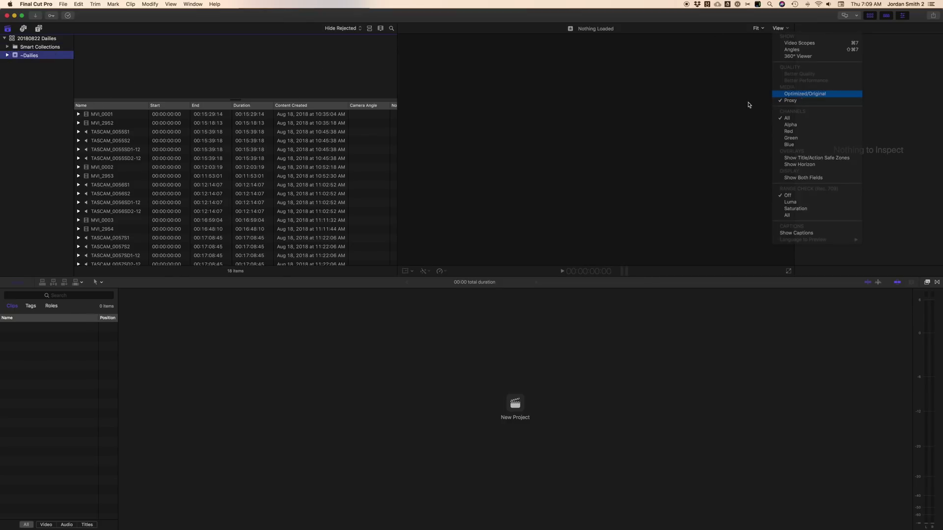
click(118, 115)
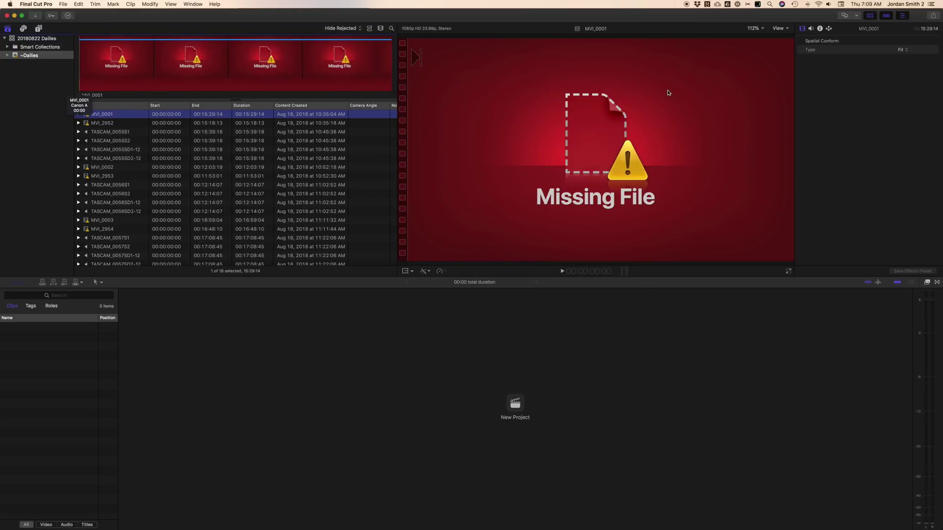
click(778, 29)
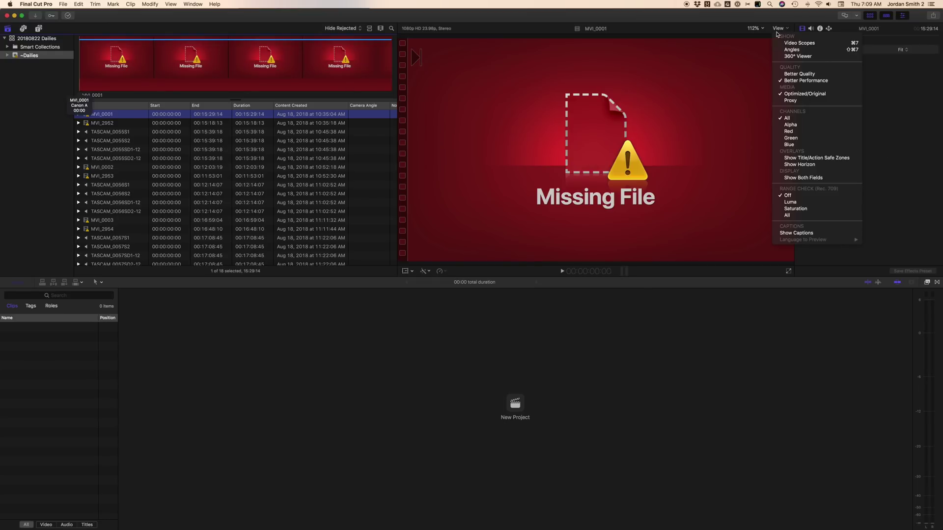
click(790, 100)
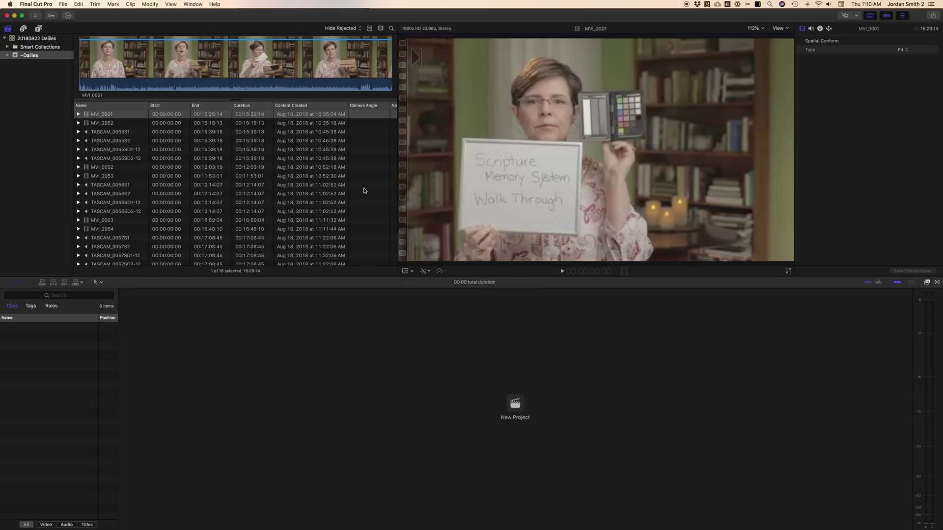
click(30, 55)
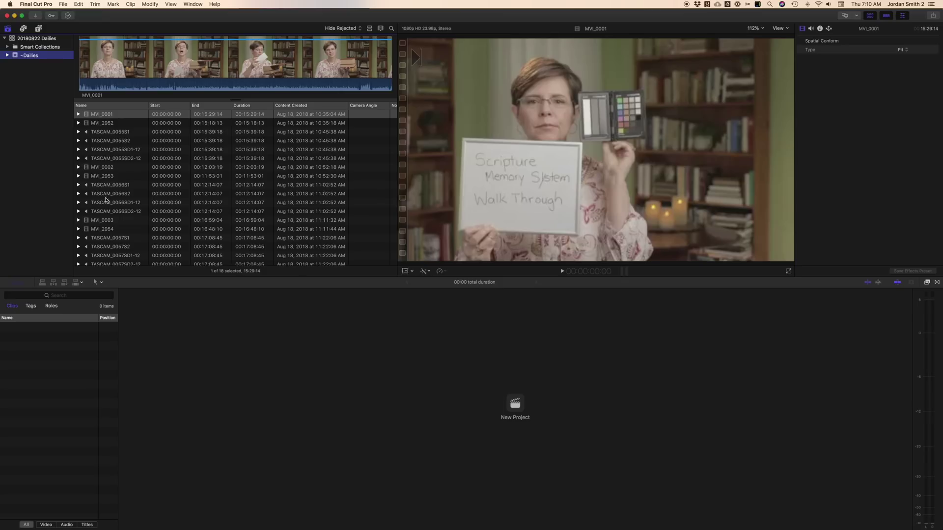
scroll(145, 139, up, 3)
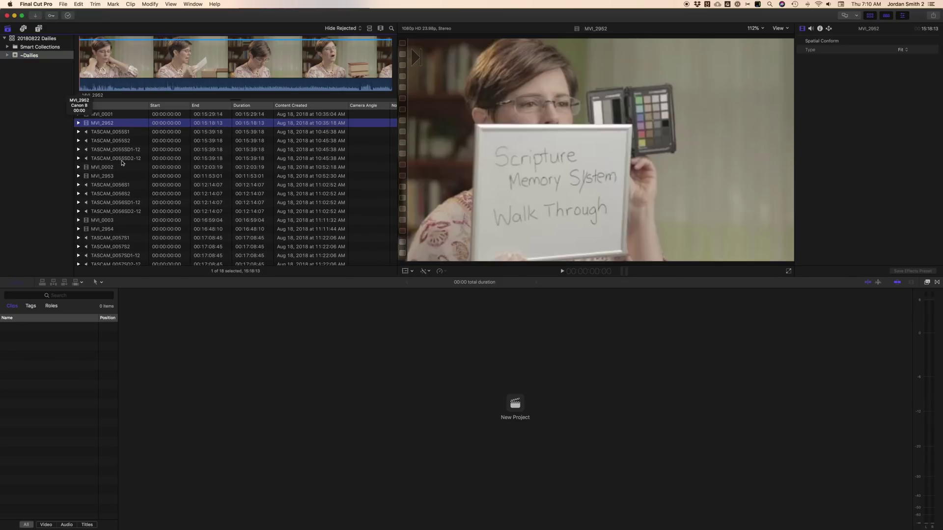
key(super+shift+a)
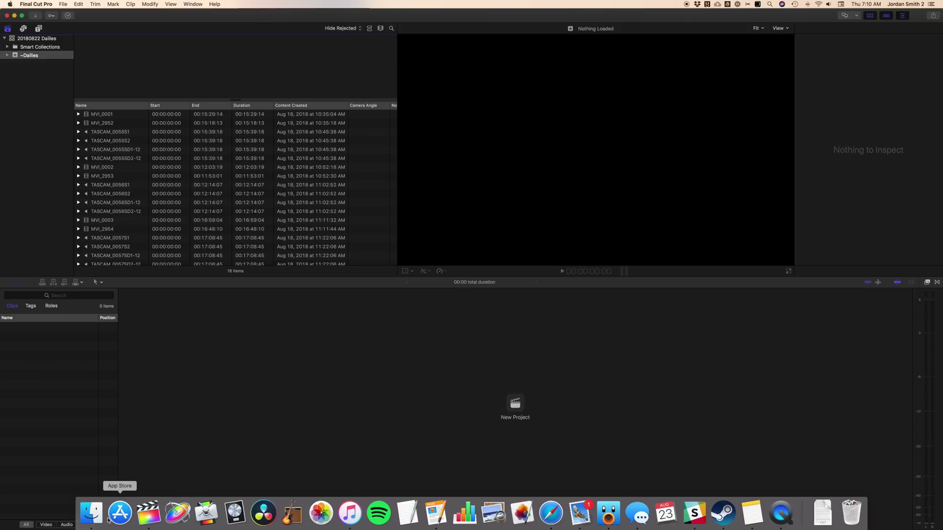
Close the Desktop window and start downloading 20180822 Dailies.zip from the Editing Team drive.
click(108, 516)
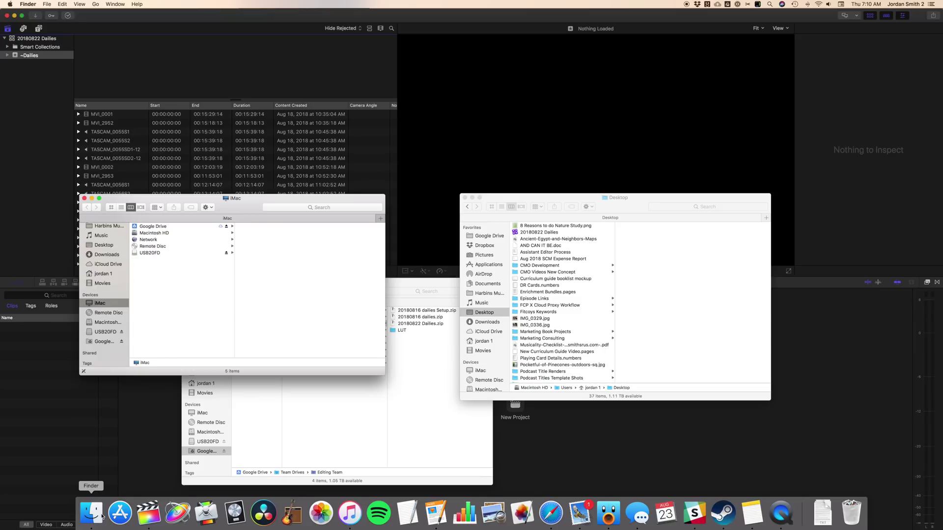
click(465, 198)
drag(396, 283, 405, 284)
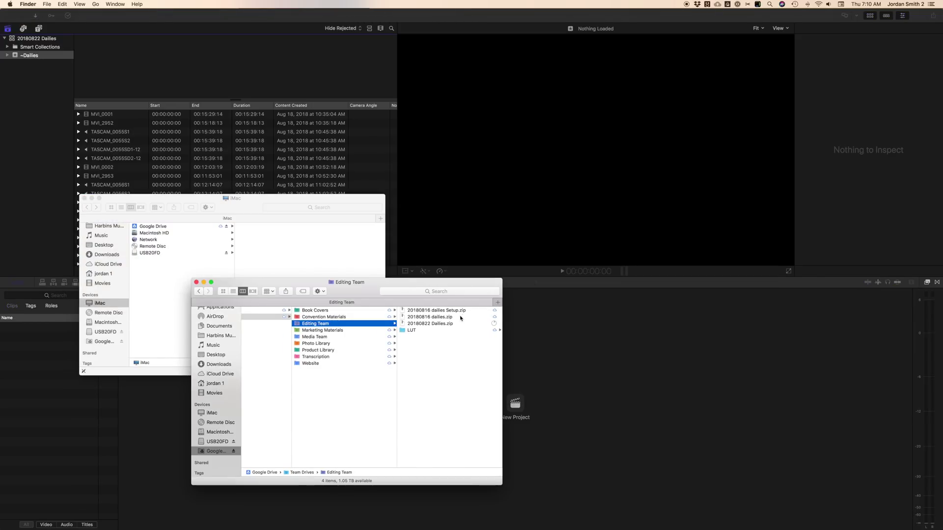
click(428, 311)
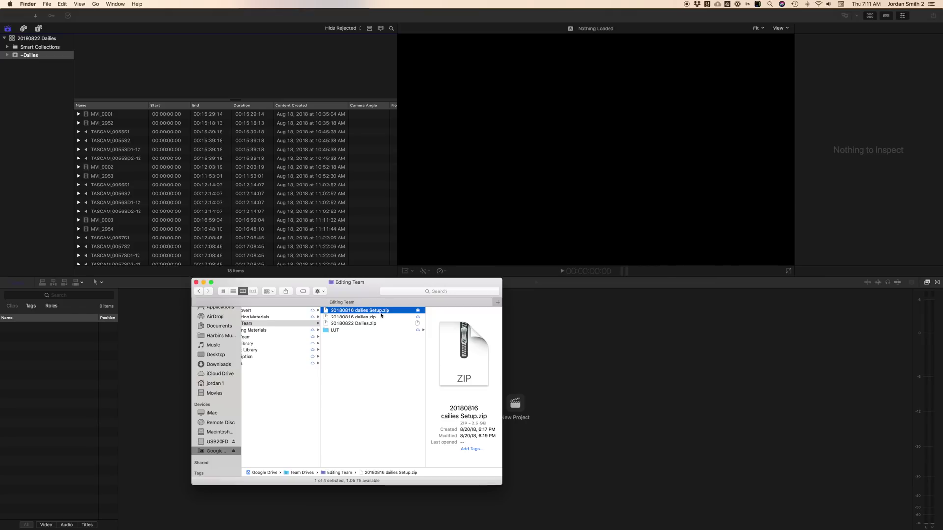
click(417, 323)
click(481, 36)
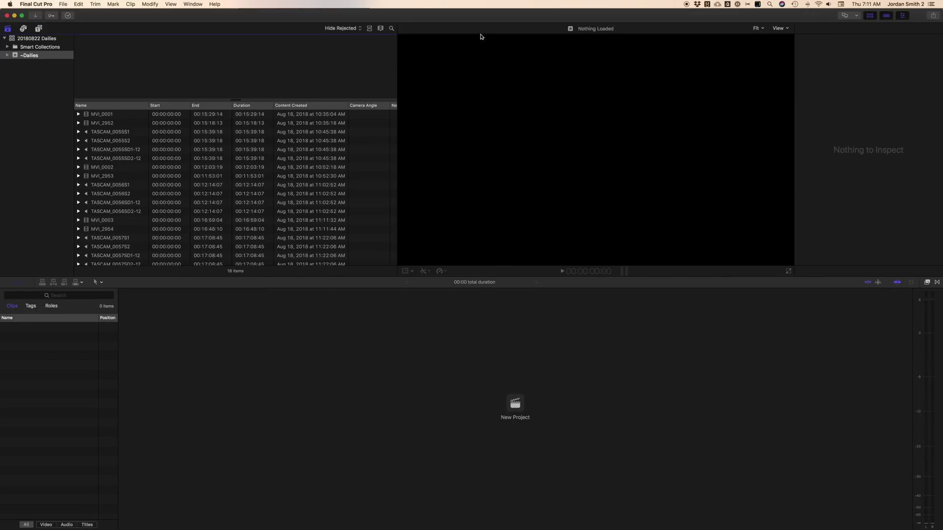